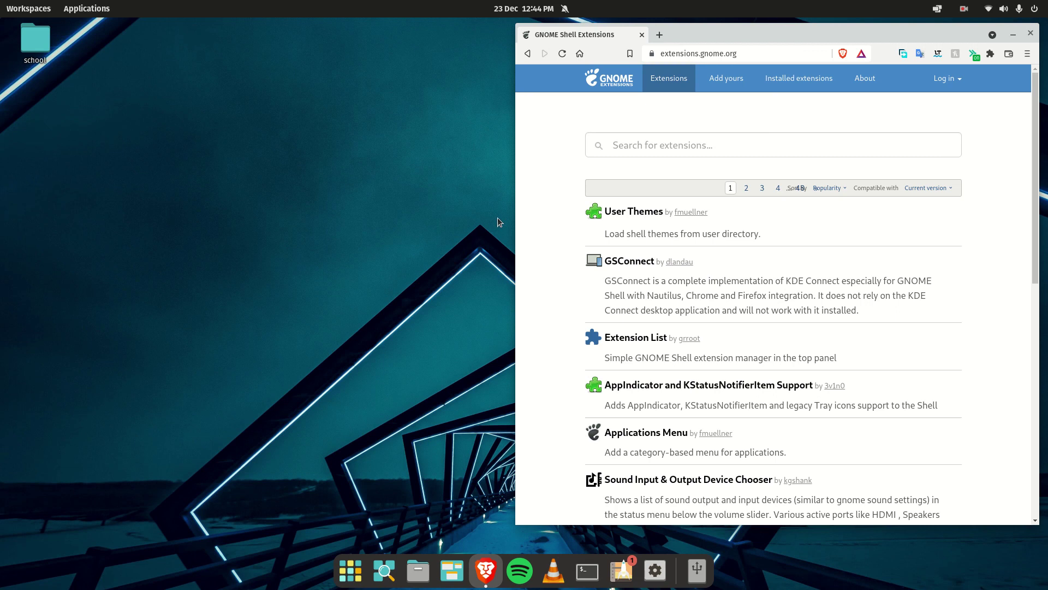
Switch the User Themes extension ON from its page and go back to the extensions list.
scroll(545, 254, down, 3)
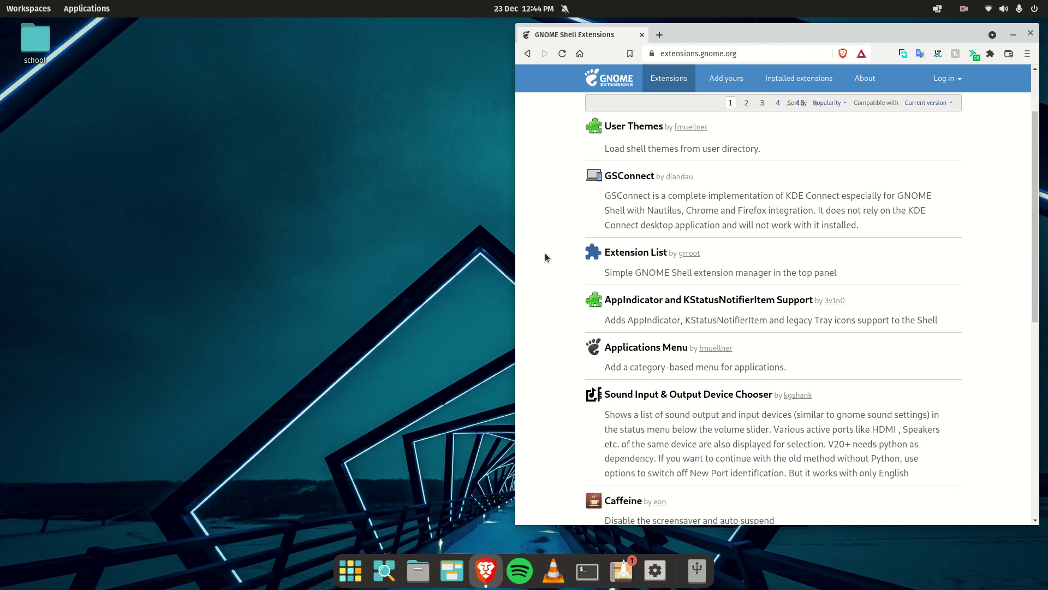
scroll(546, 252, down, 5)
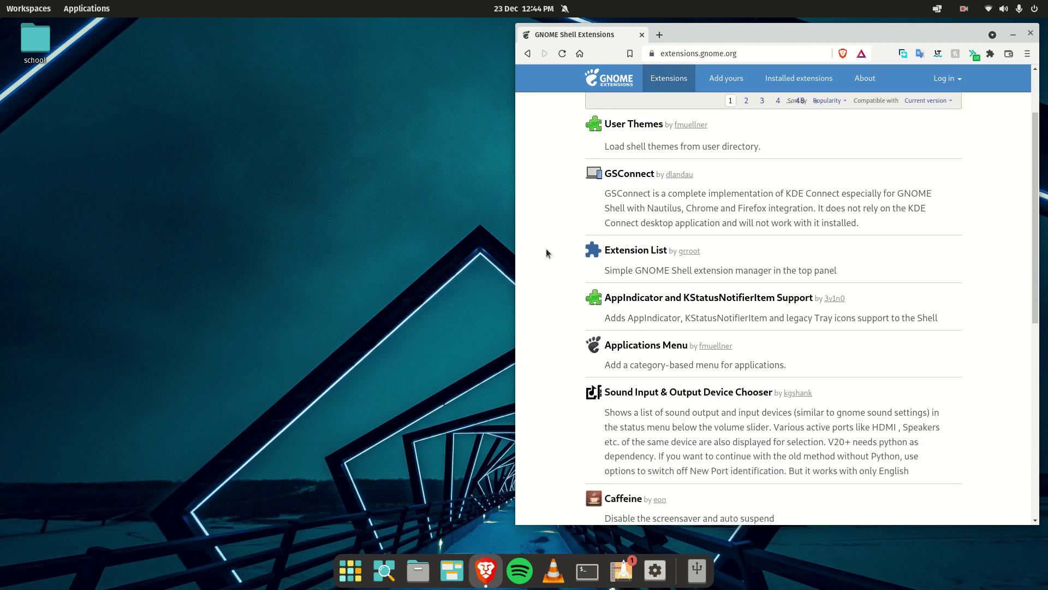
scroll(547, 251, up, 4)
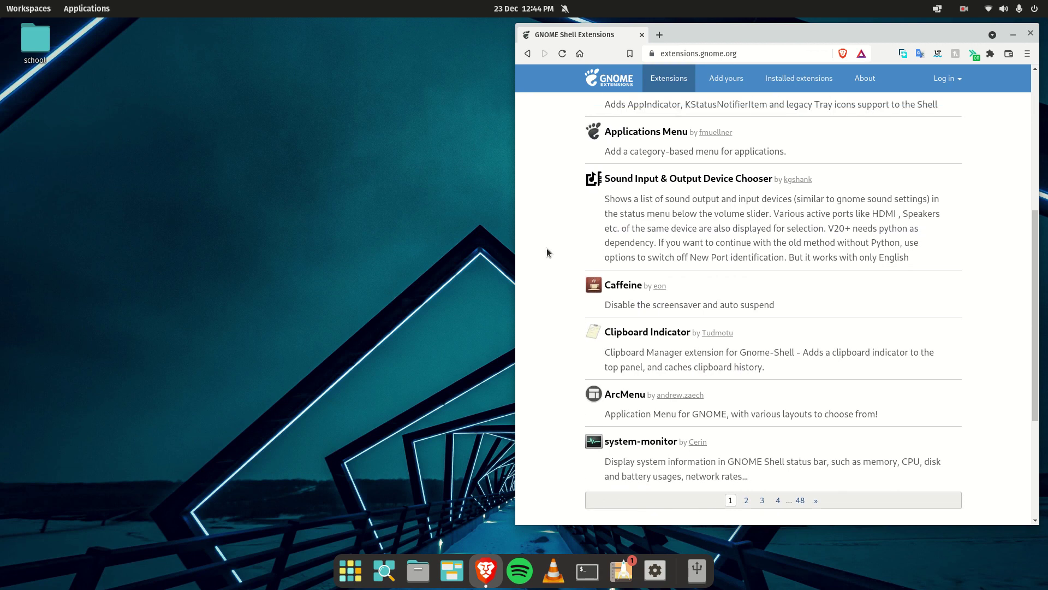
scroll(547, 252, up, 1)
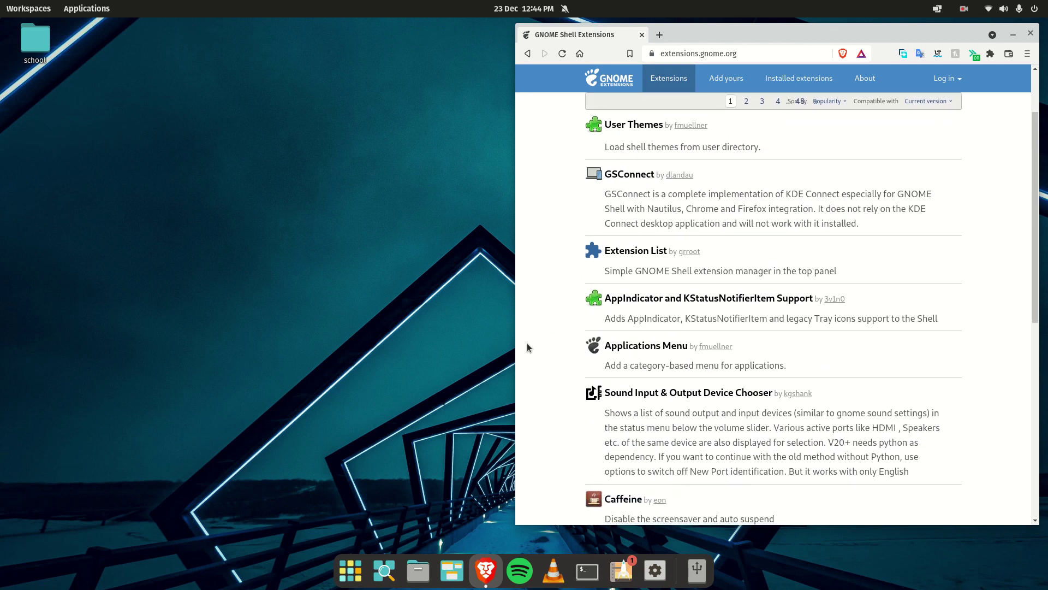
click(610, 127)
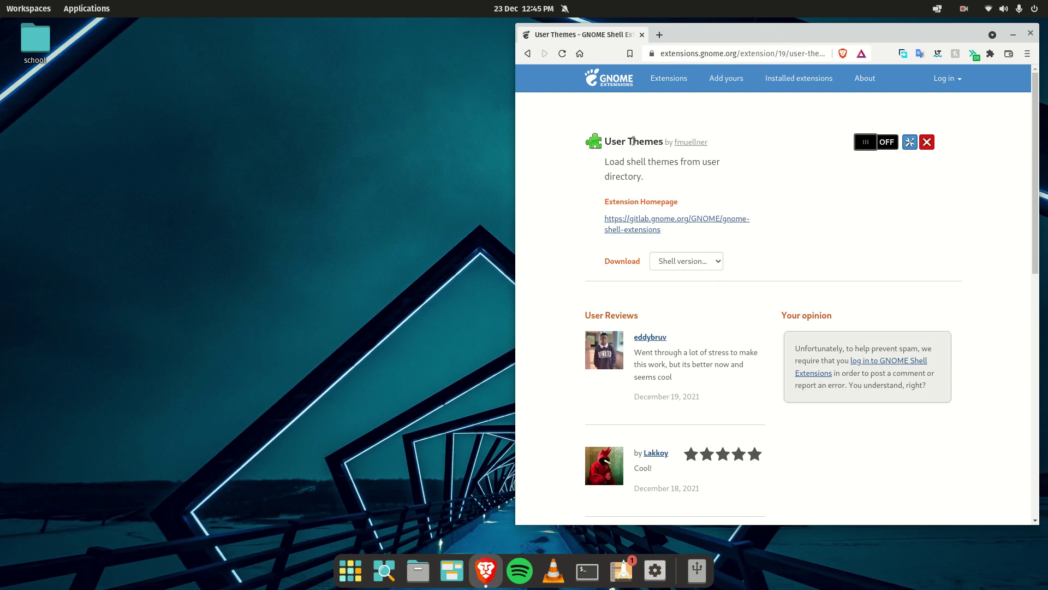
click(870, 144)
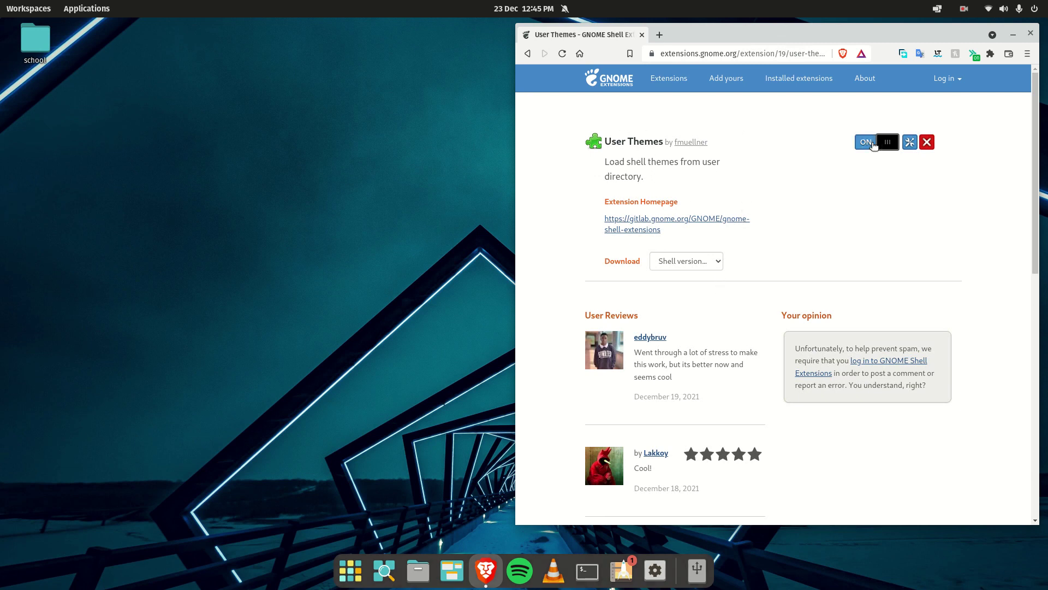
click(528, 54)
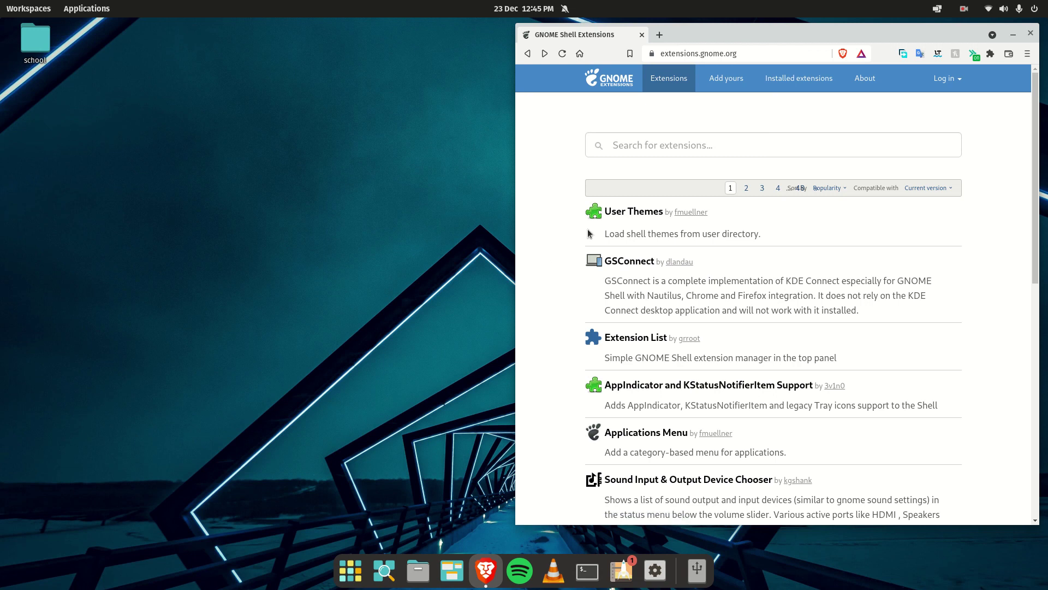
Open the Sound Input & Output Device Chooser page and flip its switch to ON, dismissing the stray status menu.
scroll(628, 249, down, 3)
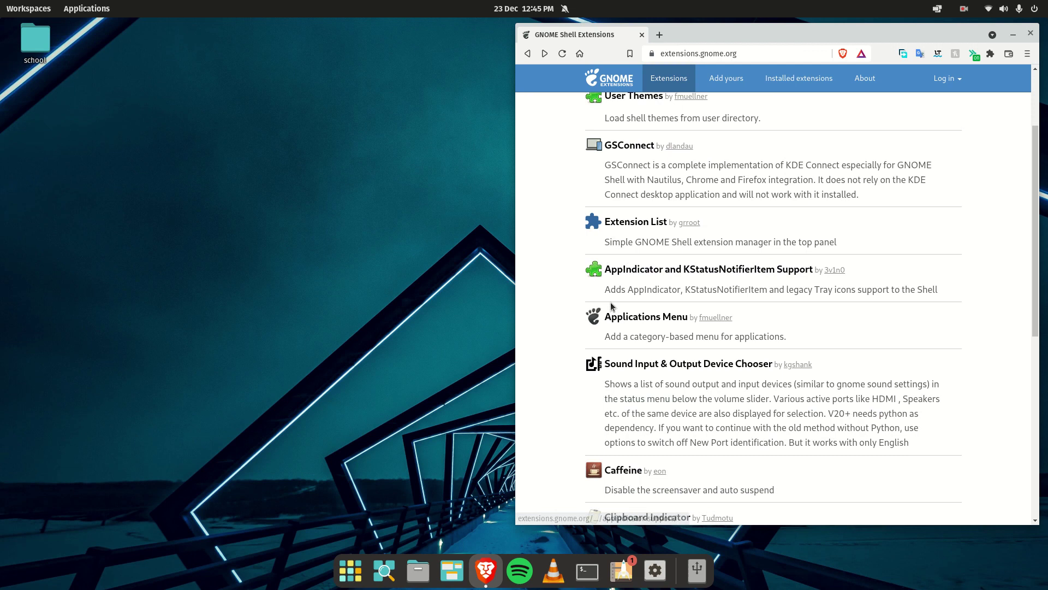
scroll(605, 309, down, 1)
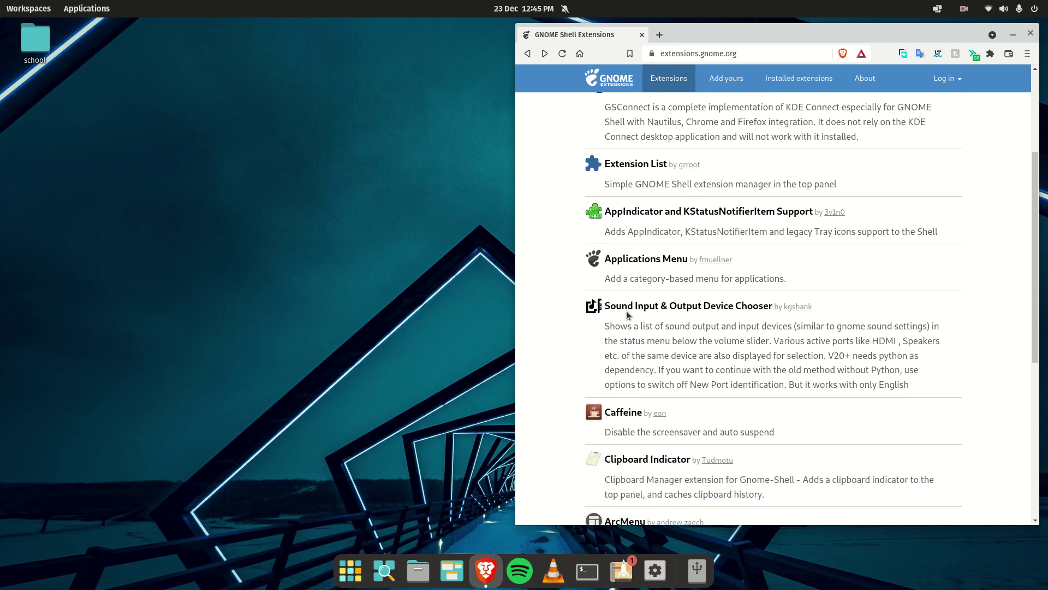
click(627, 309)
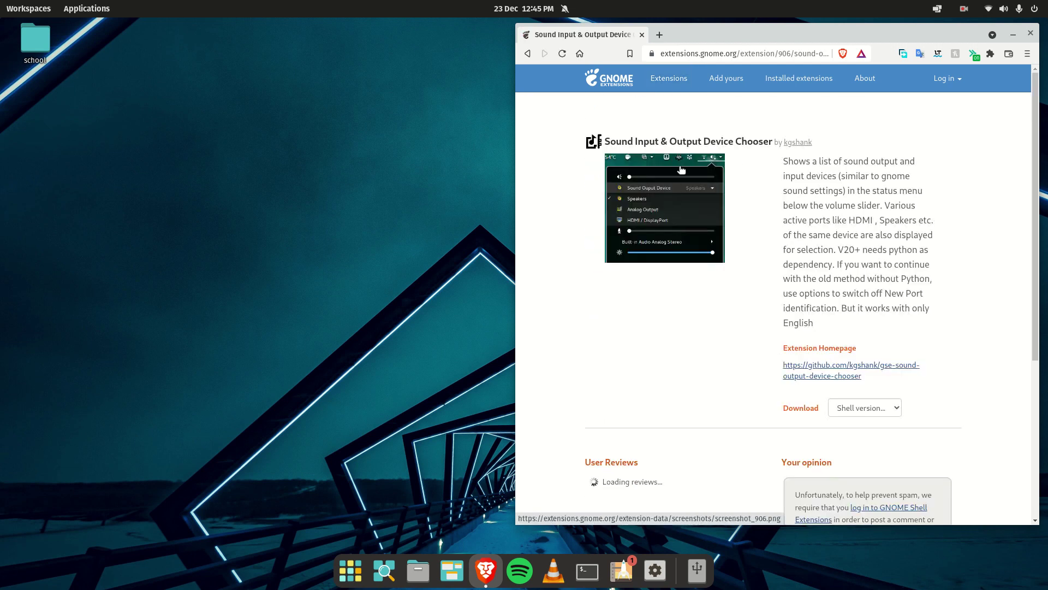
click(1023, 5)
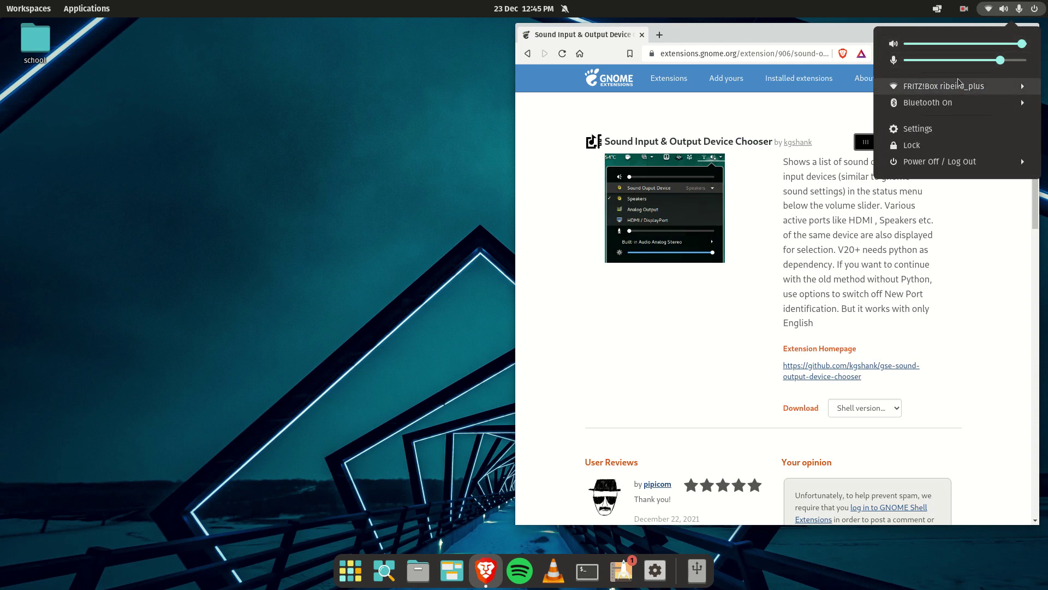
click(842, 145)
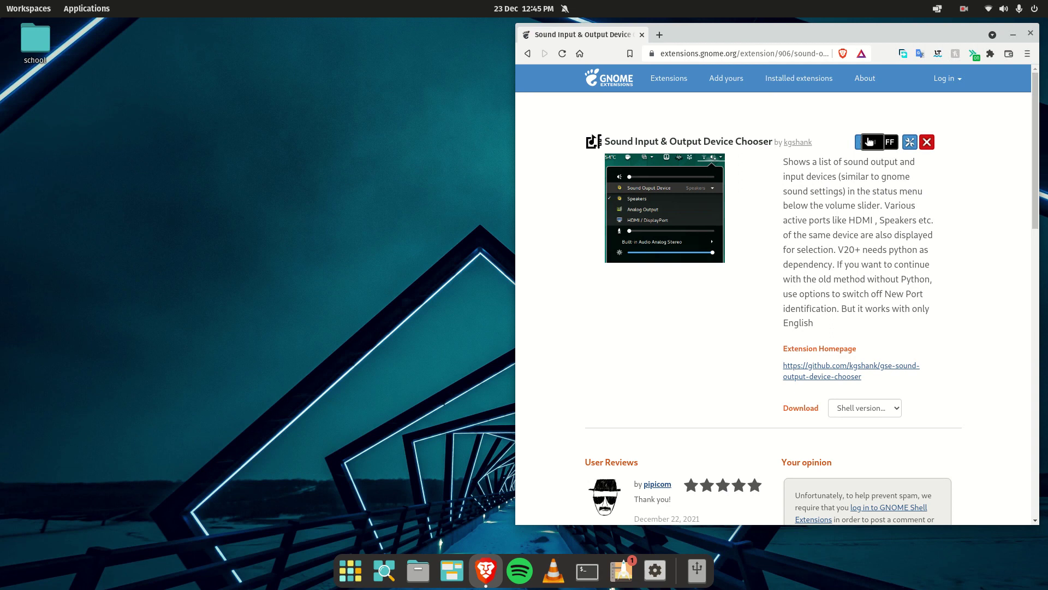
click(871, 141)
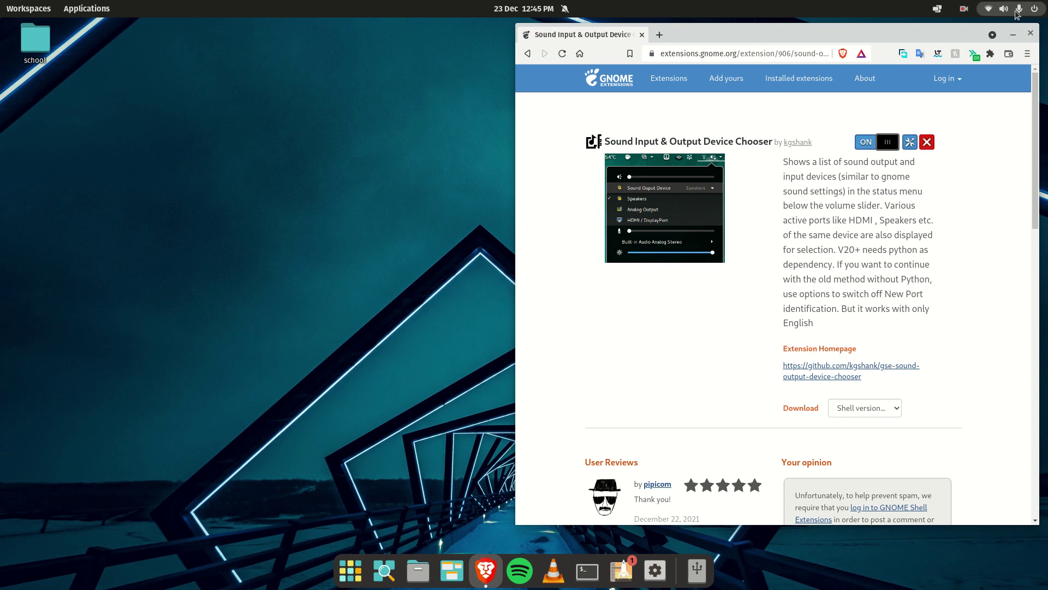
In the status menu, try Digital Output (S/PDIF), then switch sound output back to HDMI / DisplayPort.
click(1007, 3)
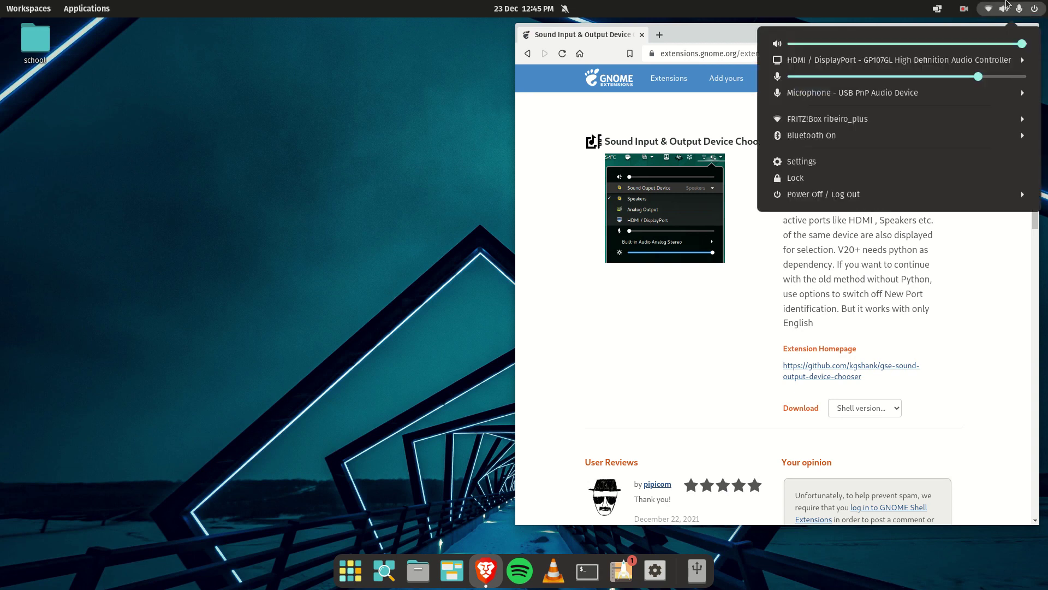
click(983, 60)
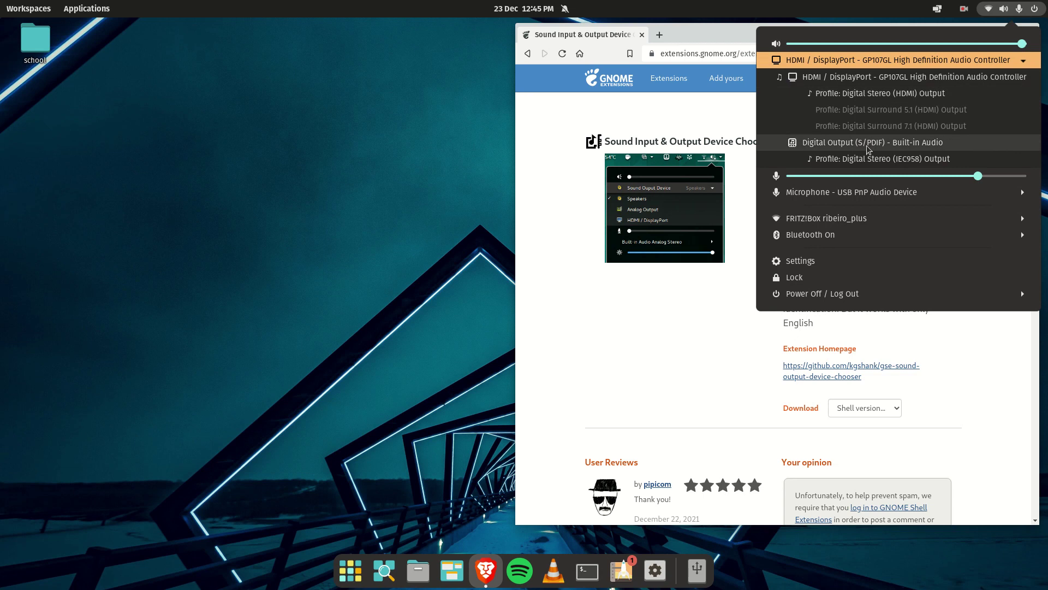
click(815, 155)
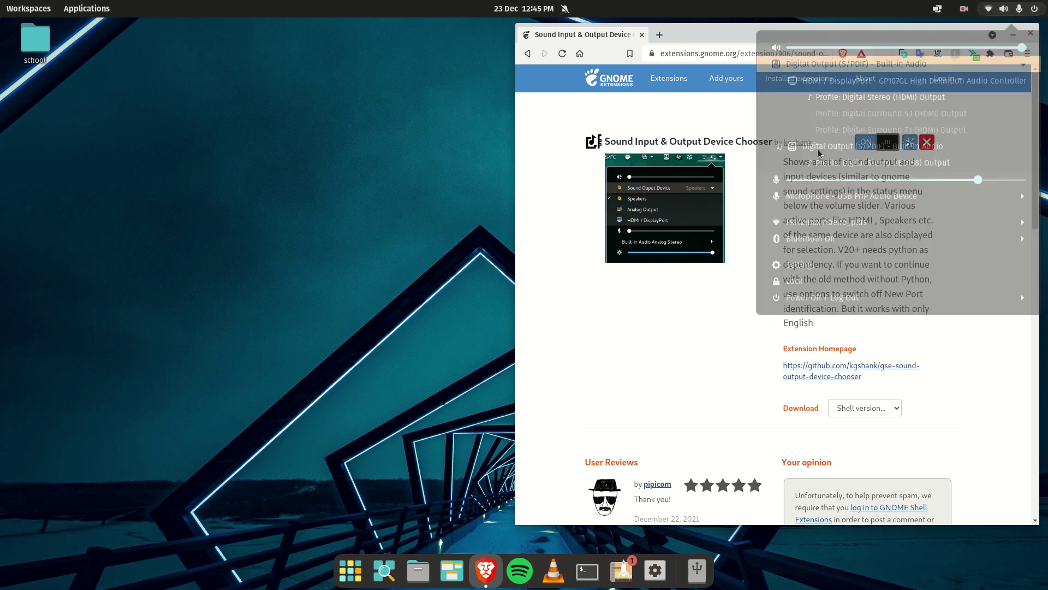
click(944, 61)
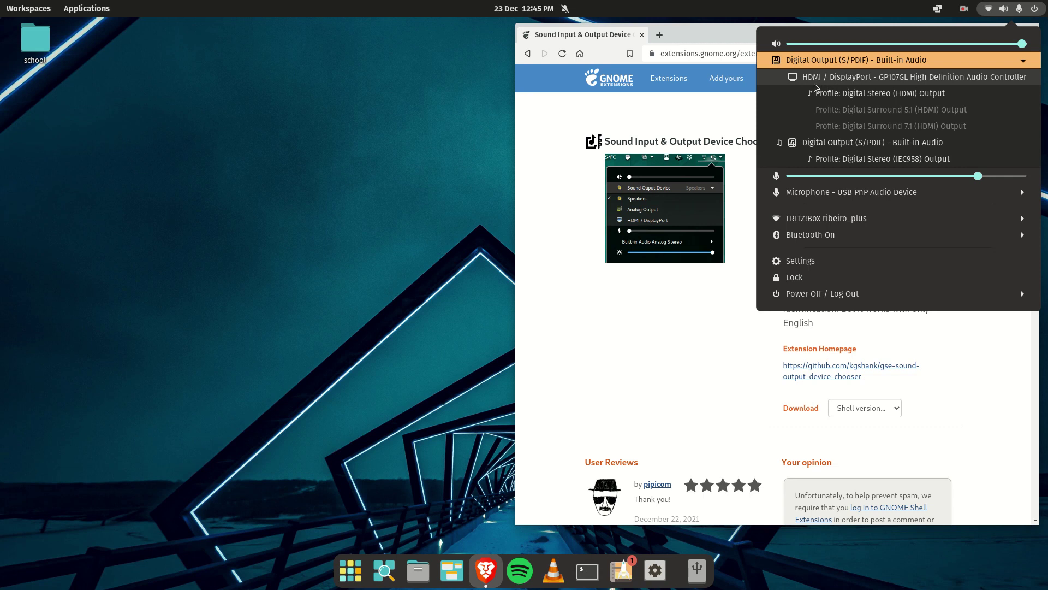
click(881, 82)
click(998, 7)
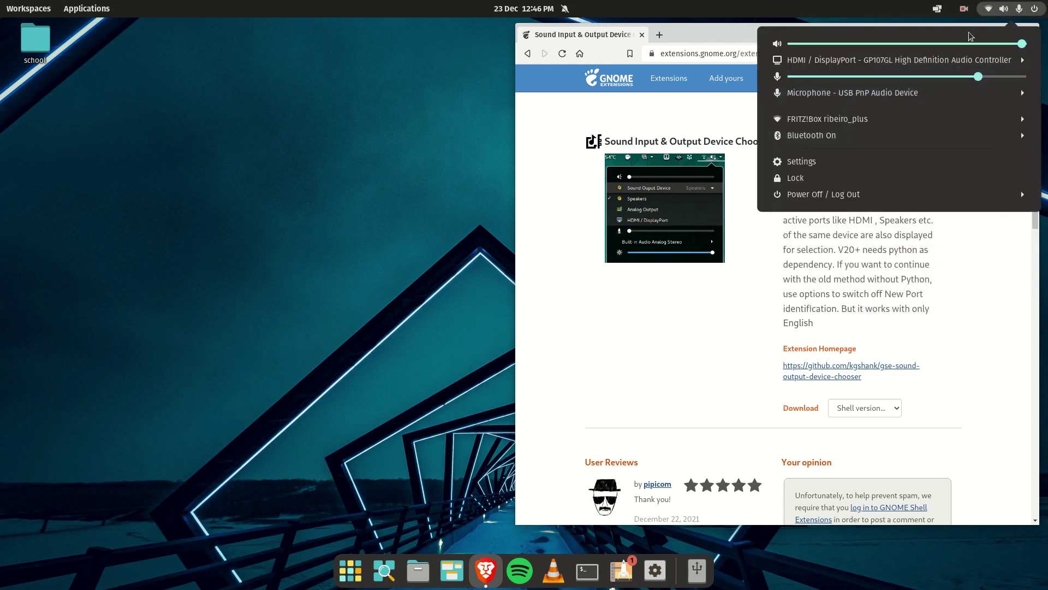
Choose the Digital Stereo (IEC958) output profile, review input devices, and return to the extensions list.
click(939, 60)
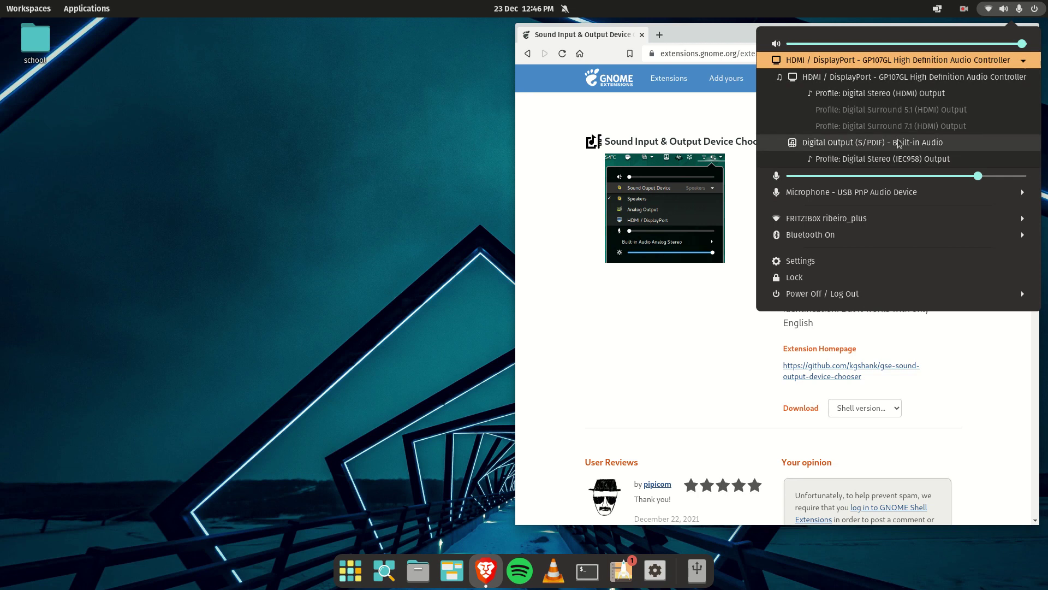
click(941, 159)
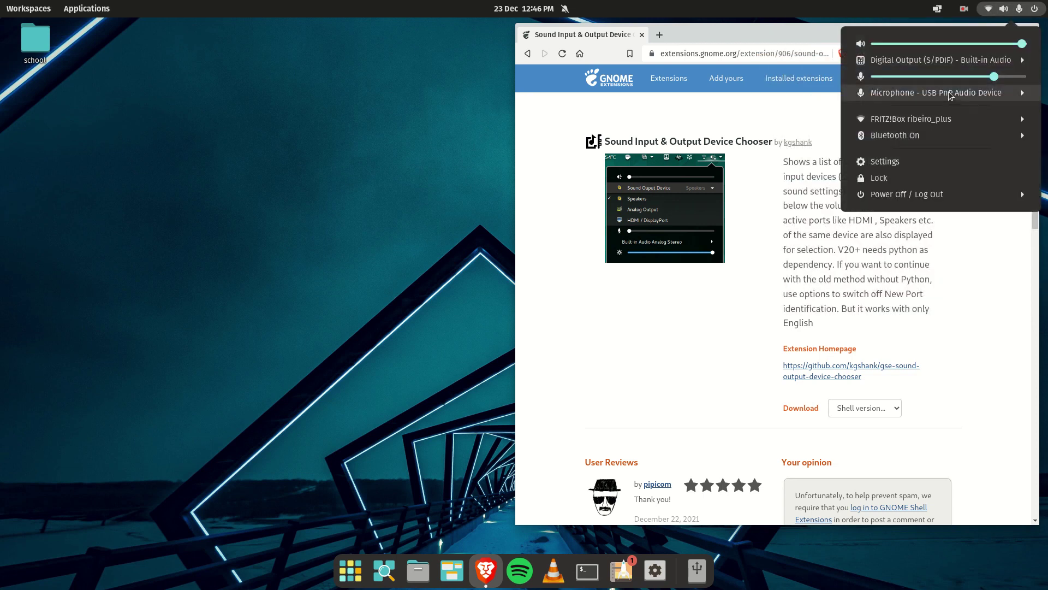
click(1000, 93)
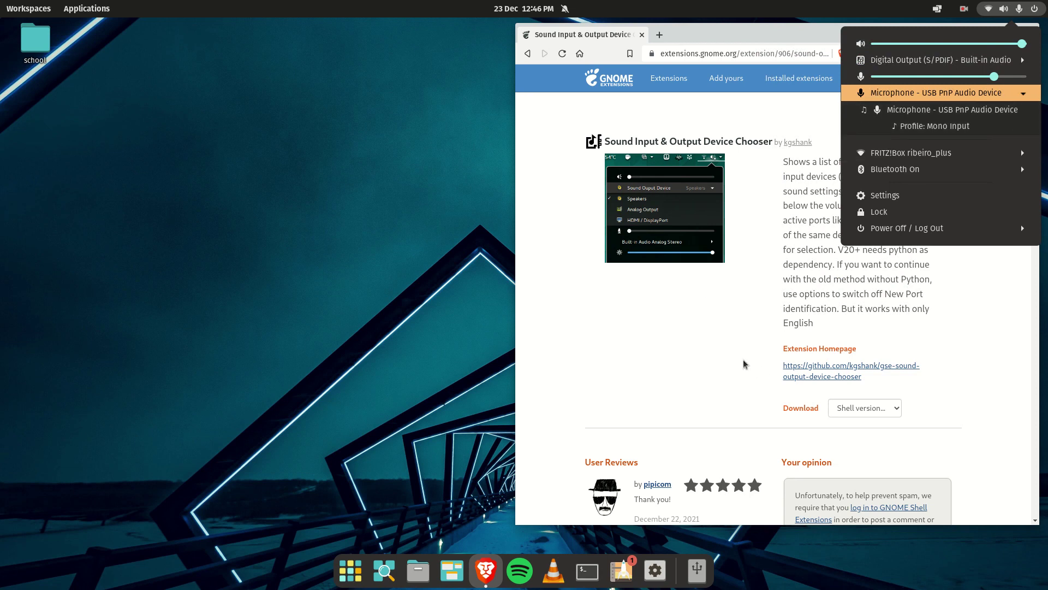
click(753, 339)
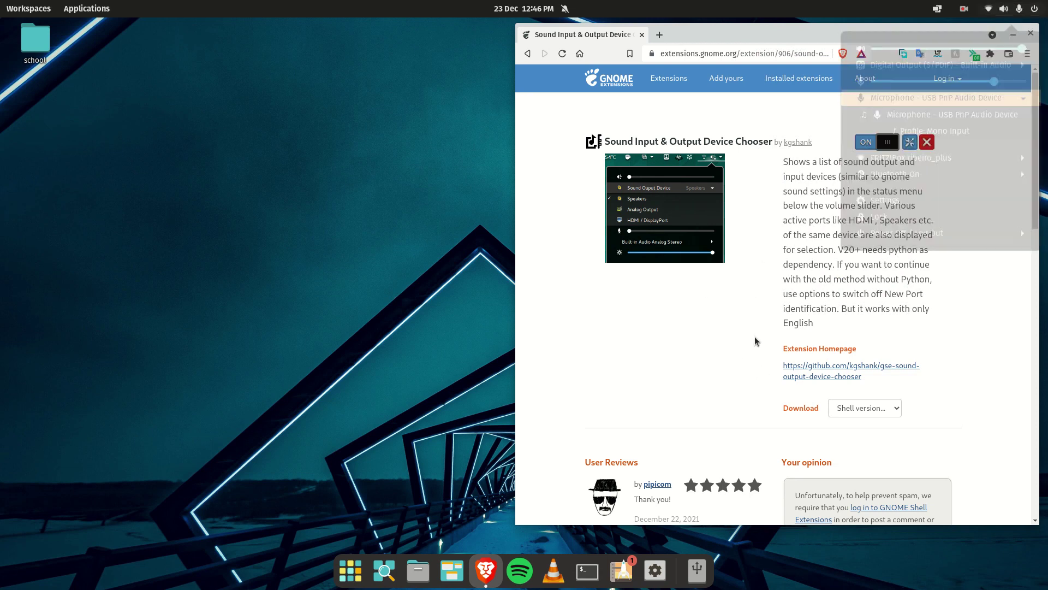
click(527, 52)
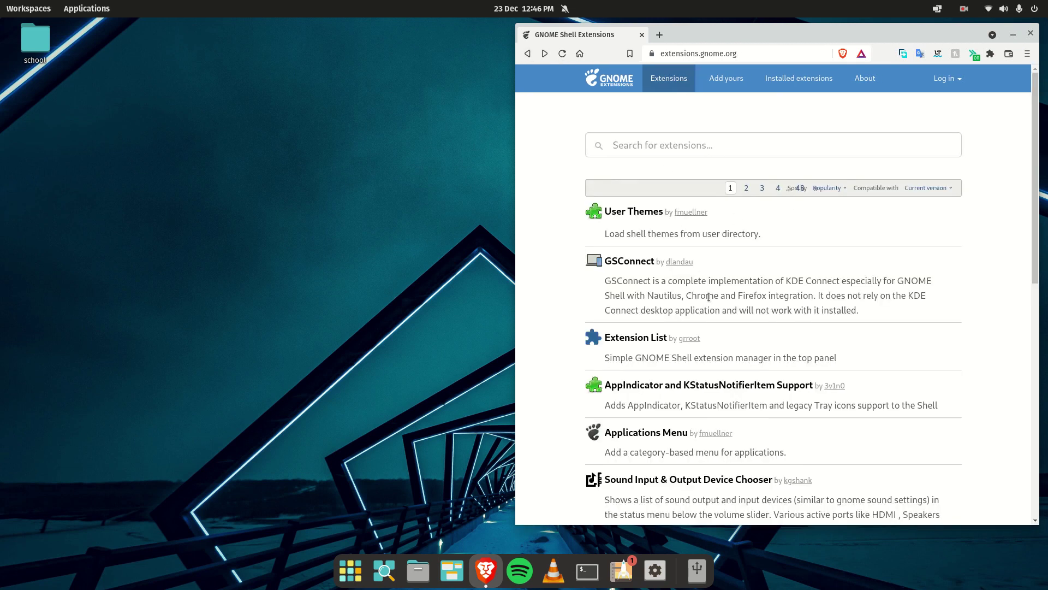
Switch Caffeine ON from its extension page, then go back to the extensions home listing.
scroll(719, 330, down, 5)
scroll(715, 329, down, 1)
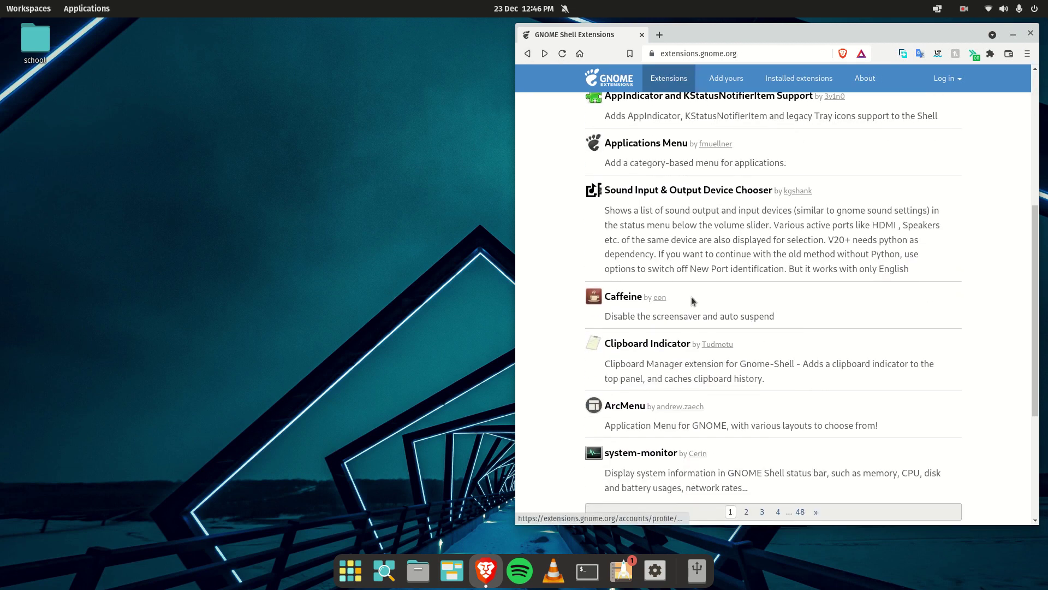
click(628, 297)
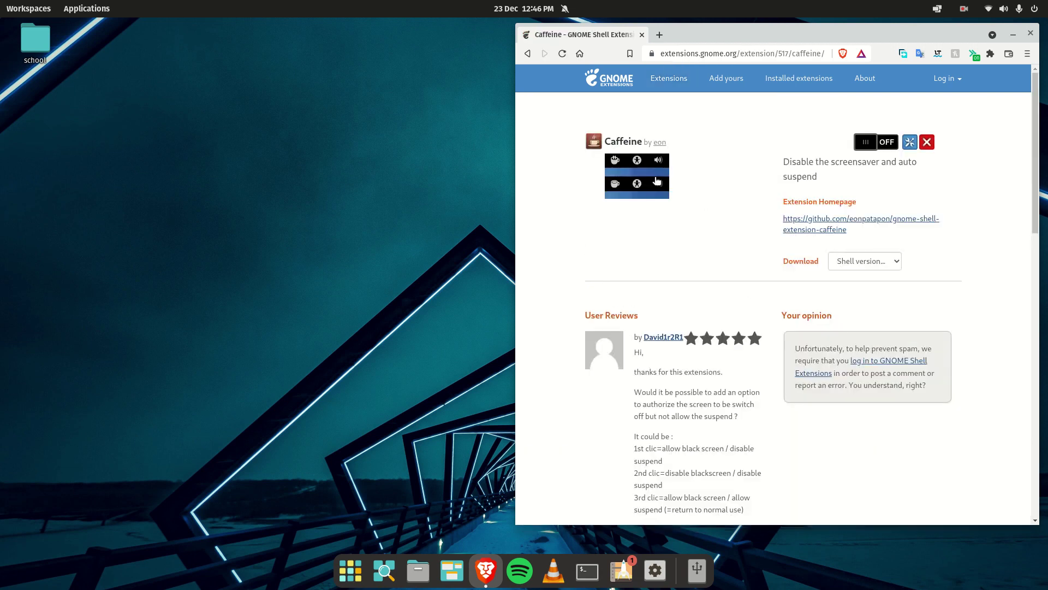
click(865, 143)
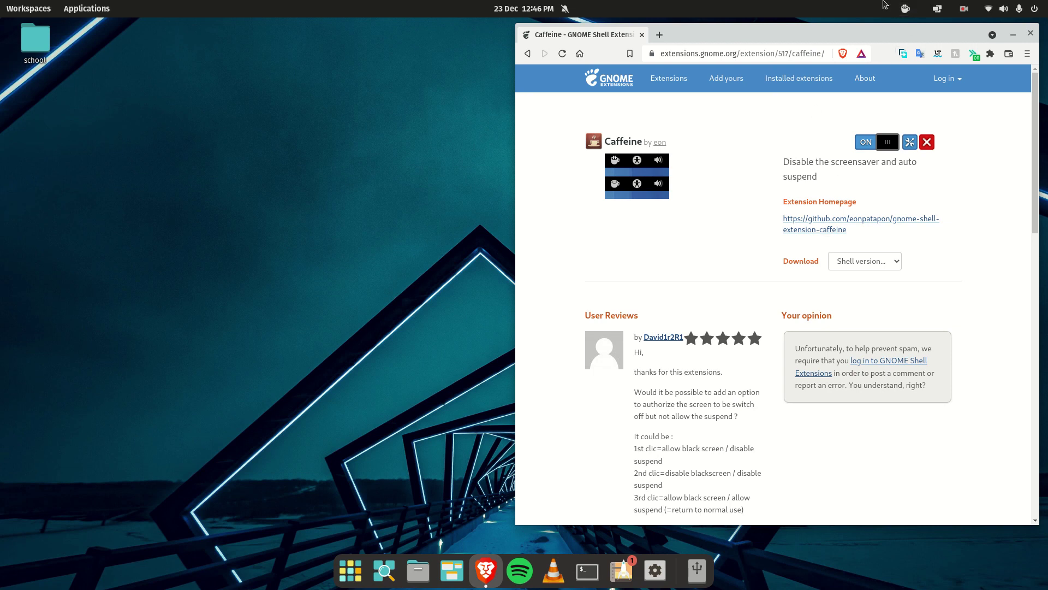
click(562, 53)
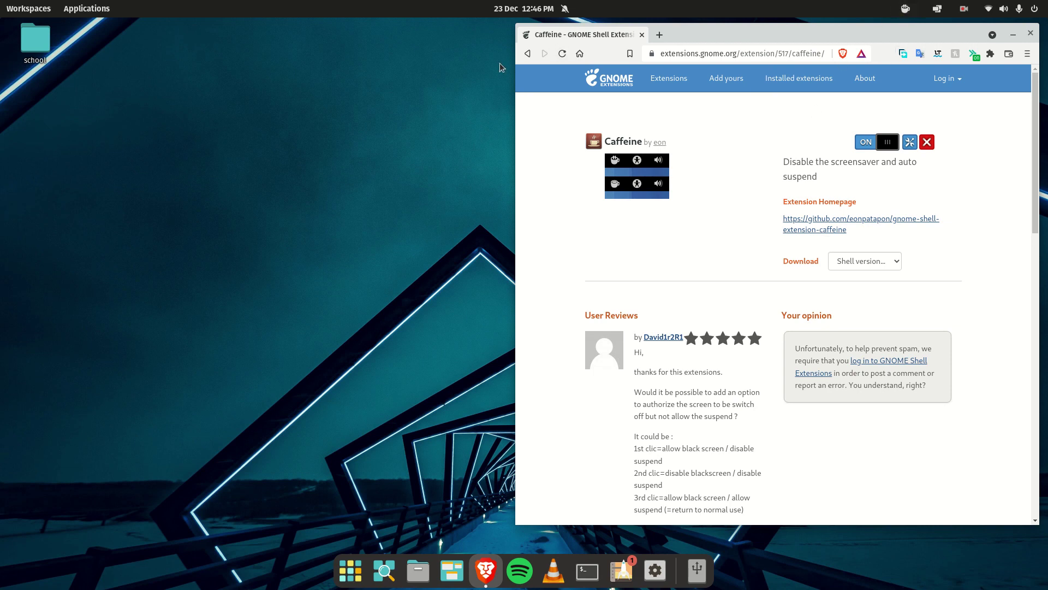
click(527, 53)
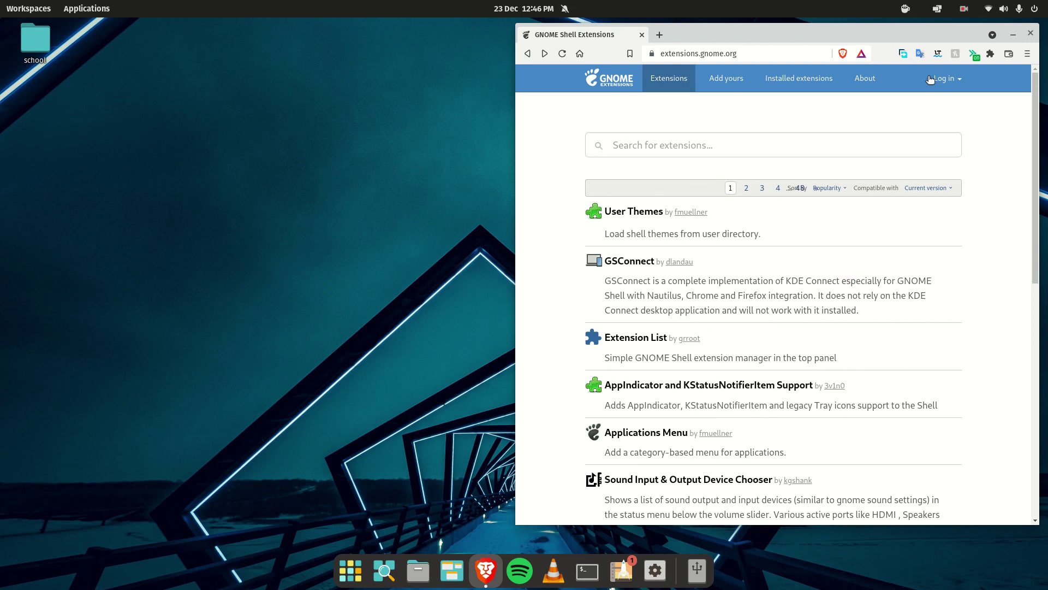
Switch the Clipboard Indicator extension ON and glance at its new panel menu.
scroll(786, 328, down, 10)
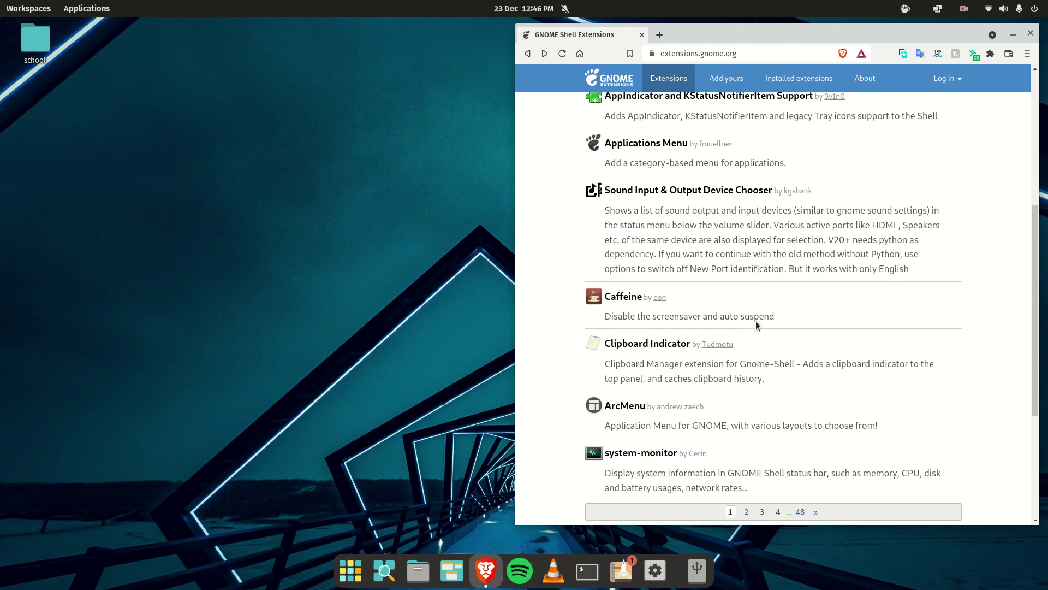
click(663, 345)
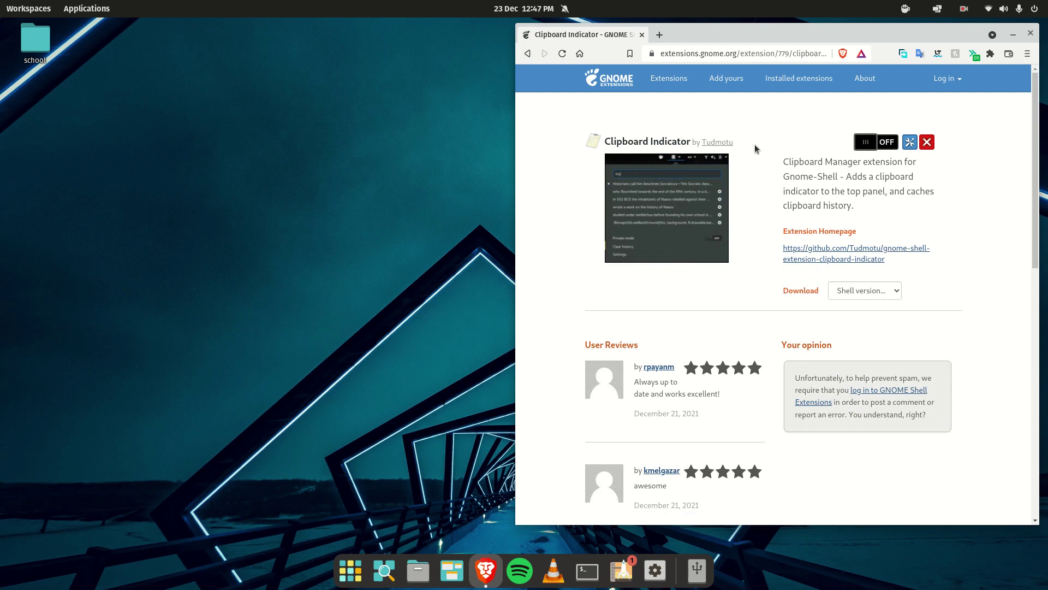
click(877, 148)
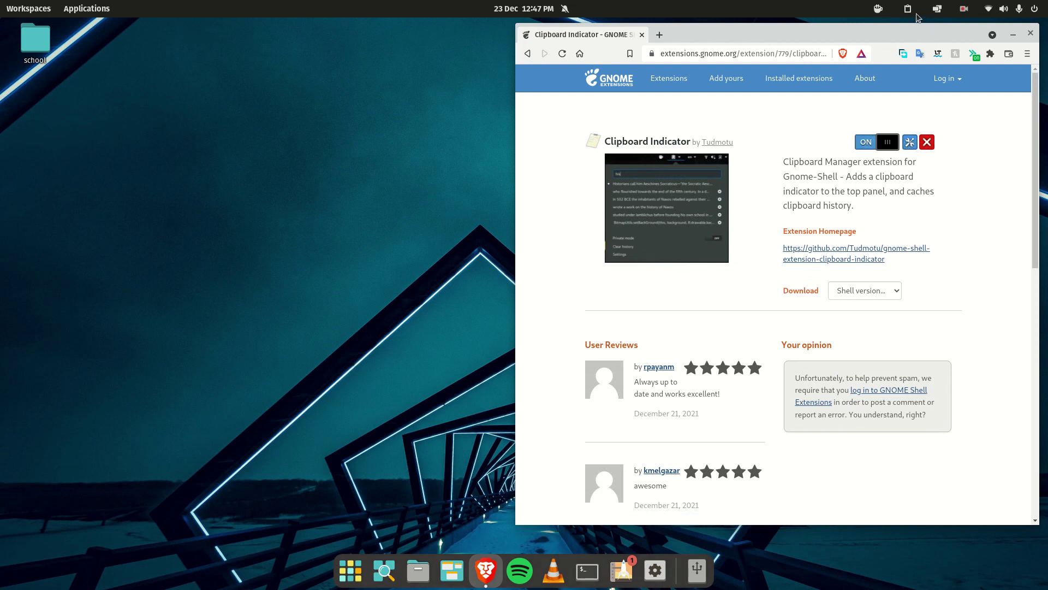
click(908, 9)
click(909, 10)
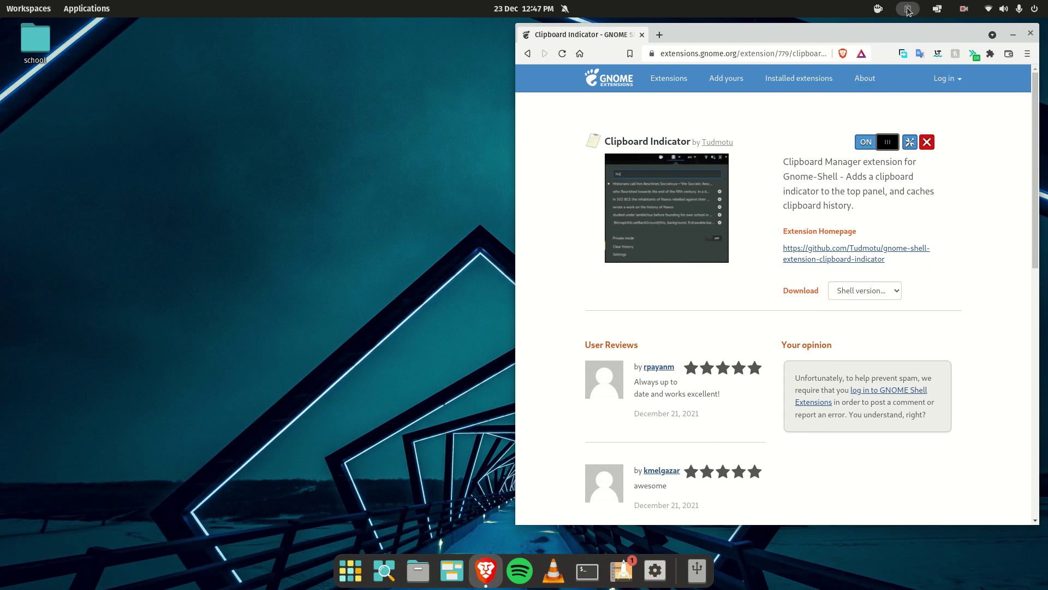
Select and copy parts of the extension description text with right-click Copy.
drag(784, 159, 909, 179)
right_click(909, 179)
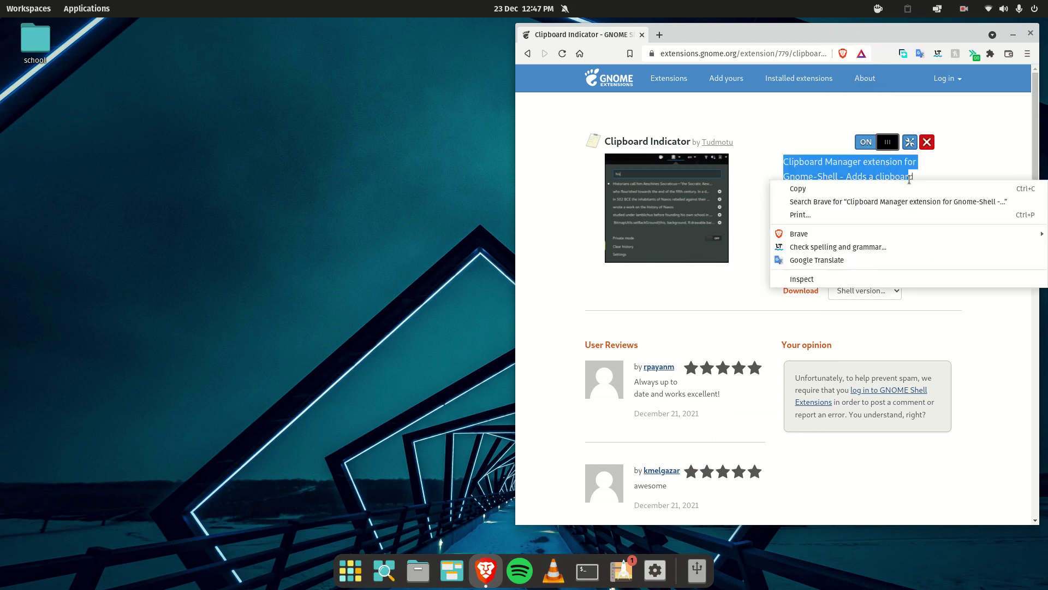
click(798, 189)
click(851, 226)
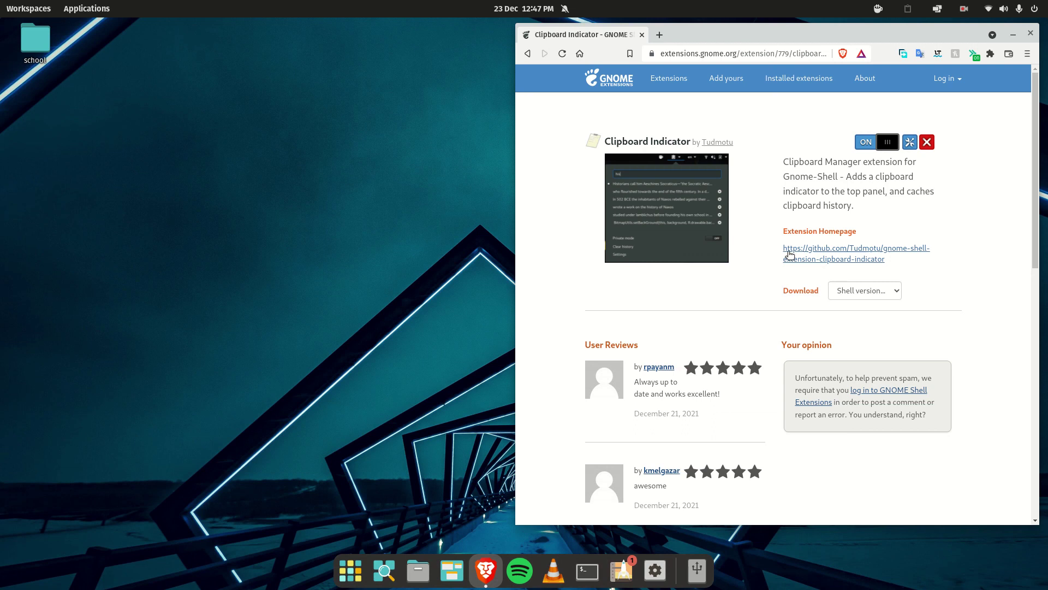
scroll(833, 230, down, 3)
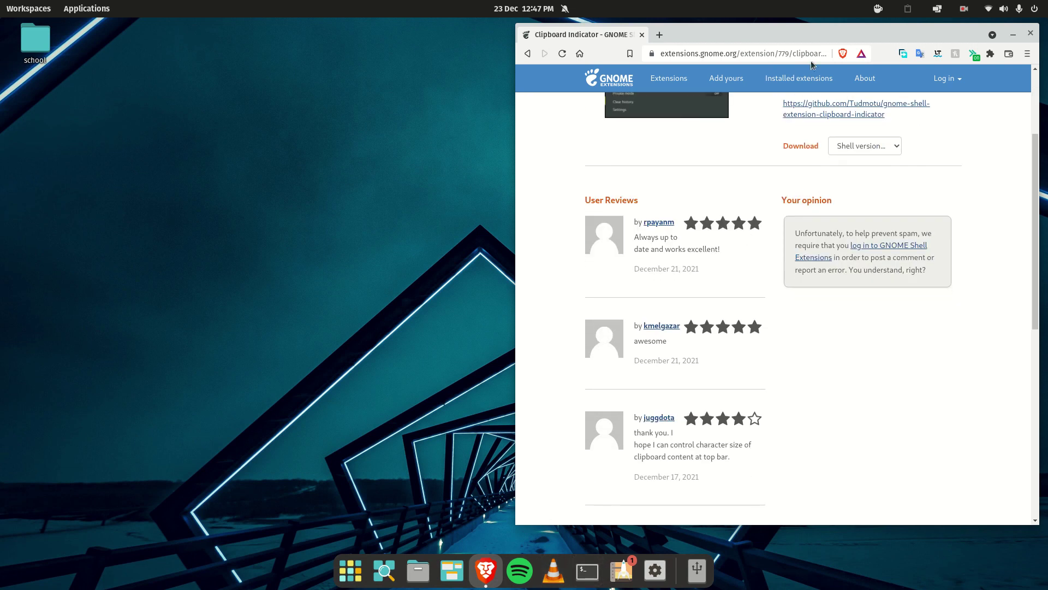
scroll(885, 190, up, 3)
drag(789, 160, 912, 189)
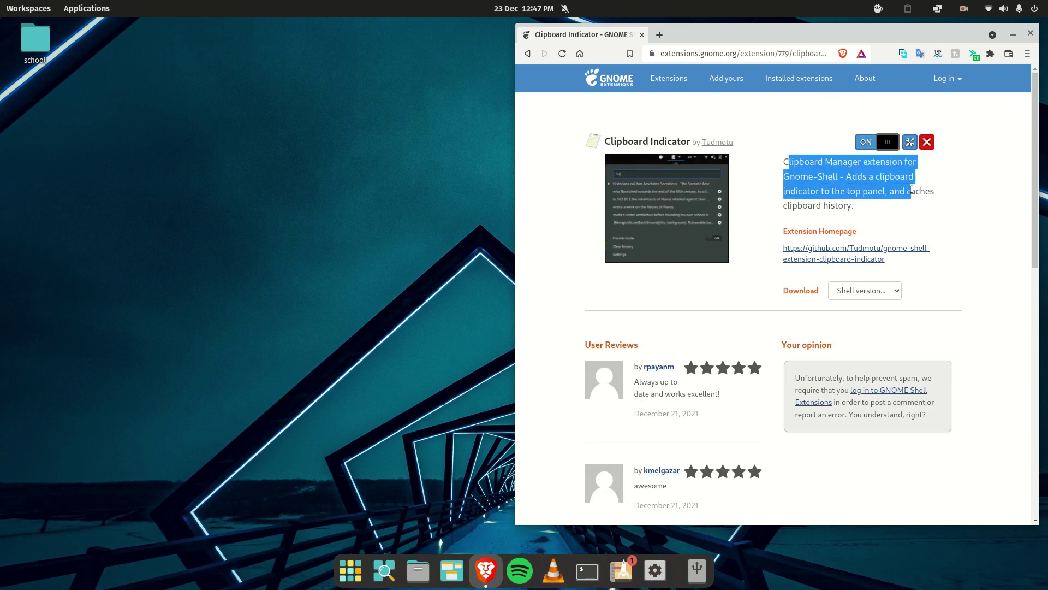
click(893, 170)
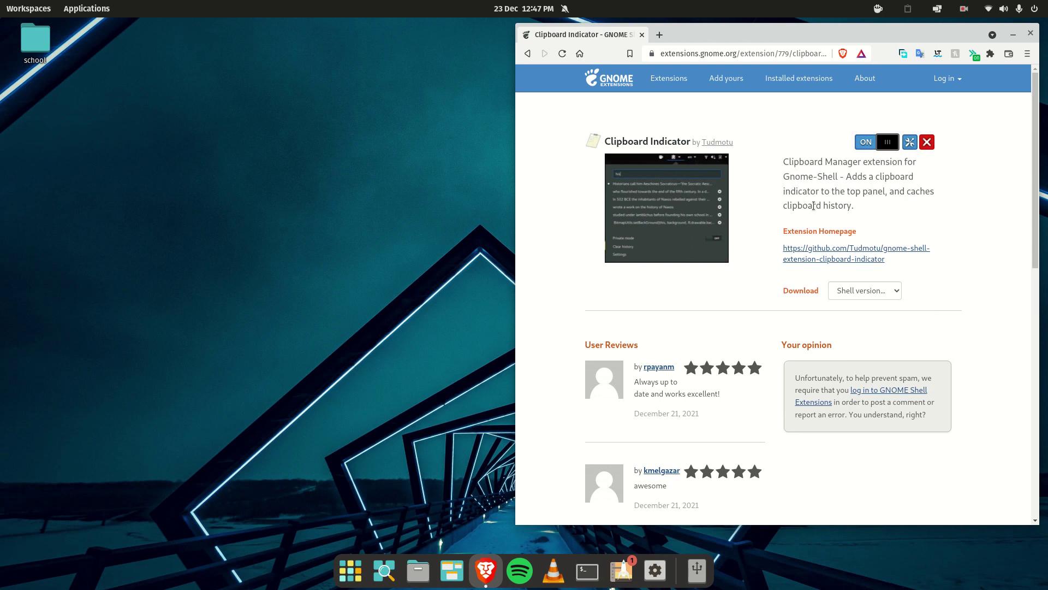
drag(807, 191, 924, 200)
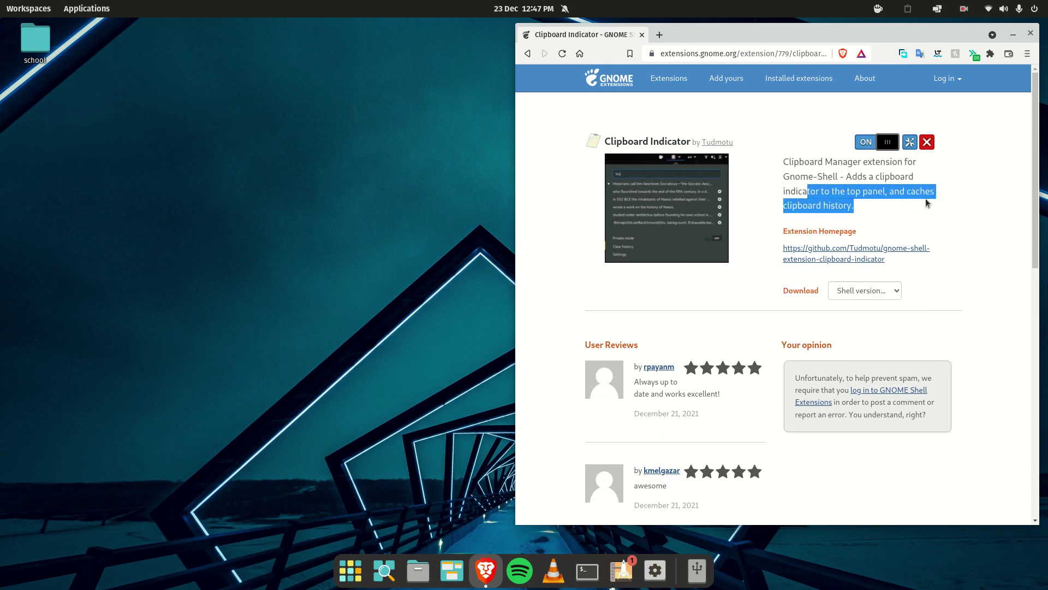
right_click(879, 192)
click(864, 203)
Check the clipboard menu's history, then copy the selected text again.
click(903, 9)
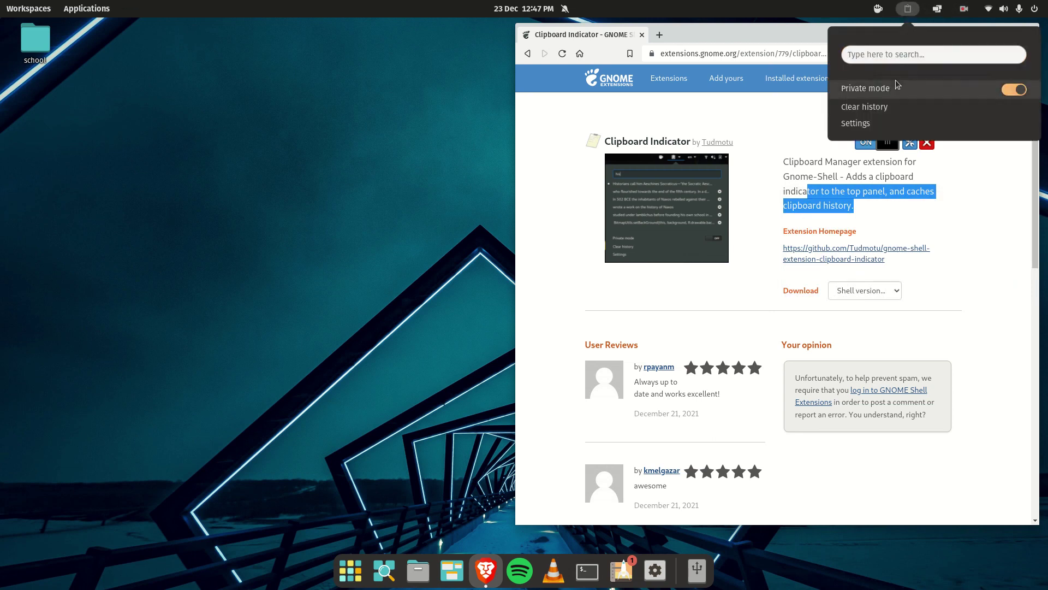
click(850, 204)
right_click(851, 204)
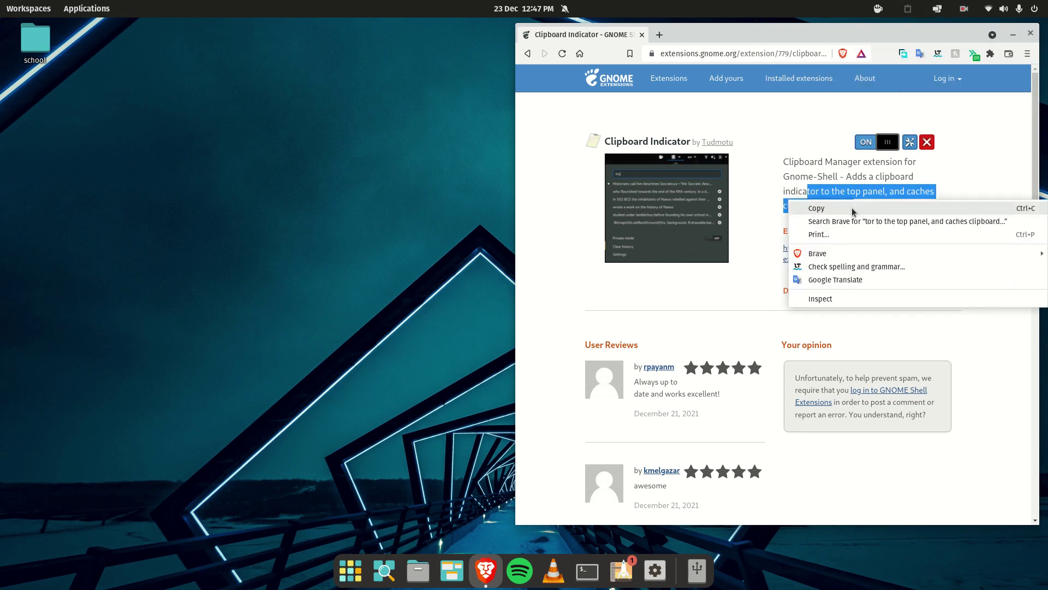
click(854, 208)
Turn off Clipboard Indicator's private mode and reopen its menu to view the history.
click(904, 6)
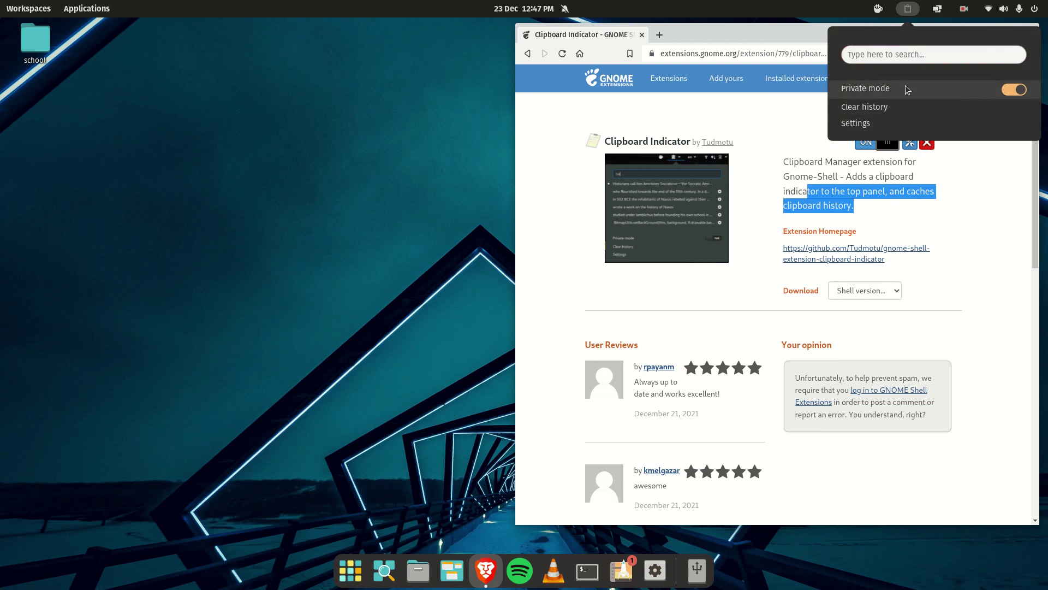
click(1014, 89)
click(909, 9)
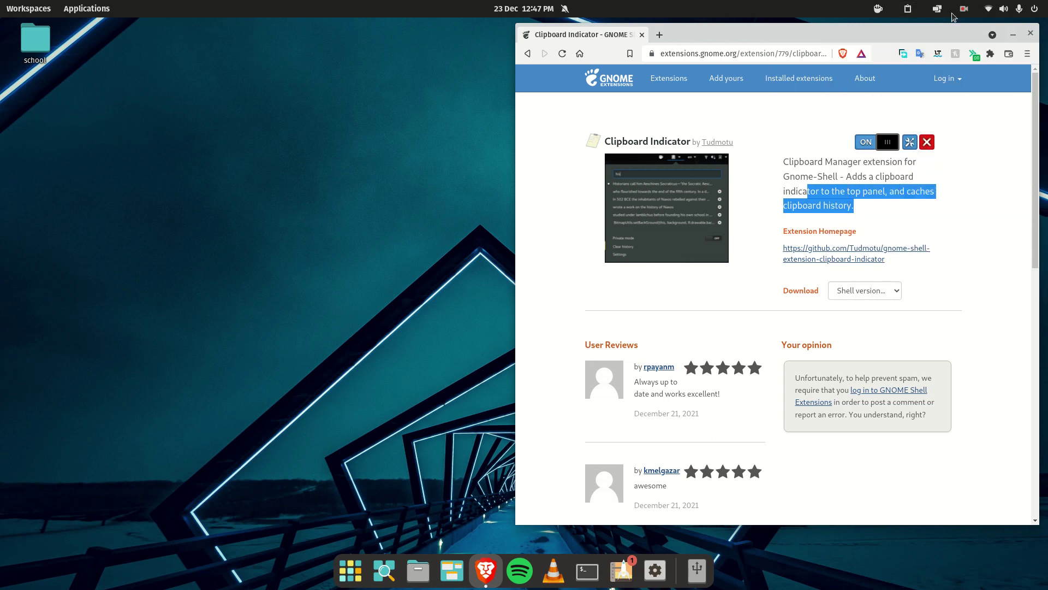
click(917, 8)
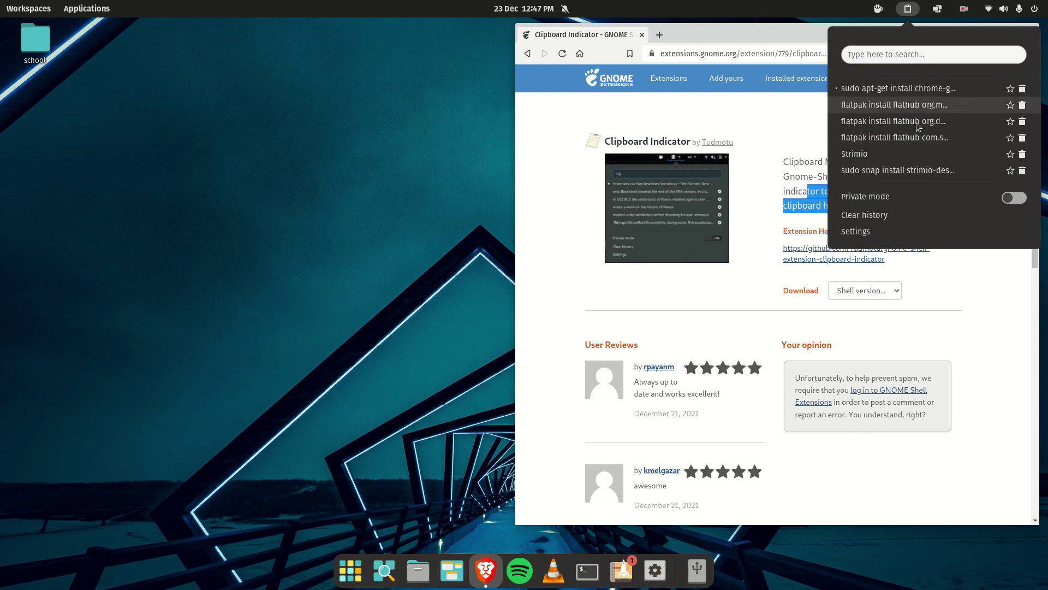
Close the clipboard menu, go back to the home listing, and search extensions for 'vi'.
click(798, 119)
click(527, 53)
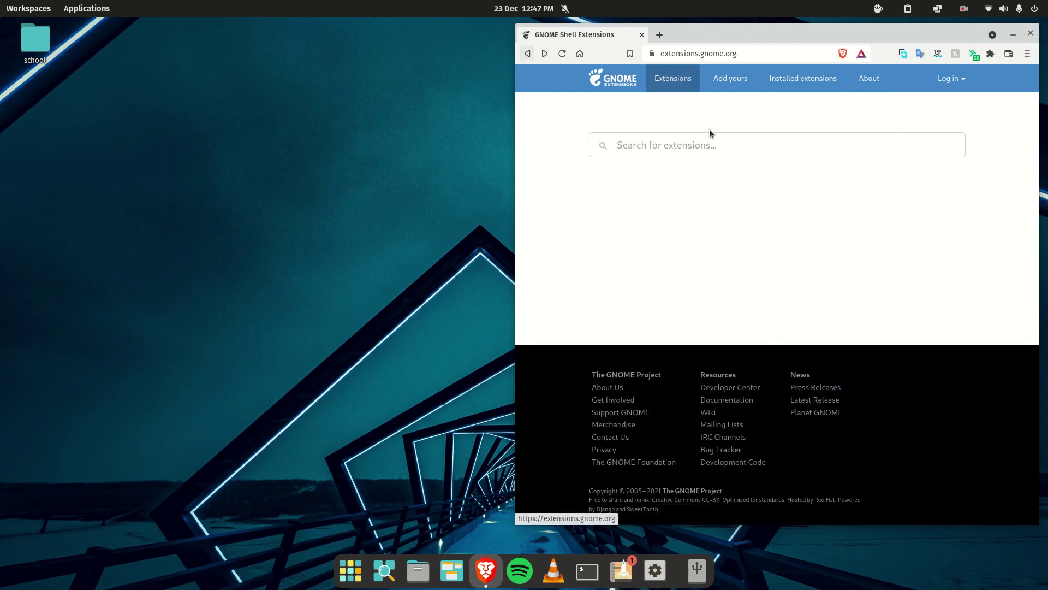
scroll(746, 297, down, 10)
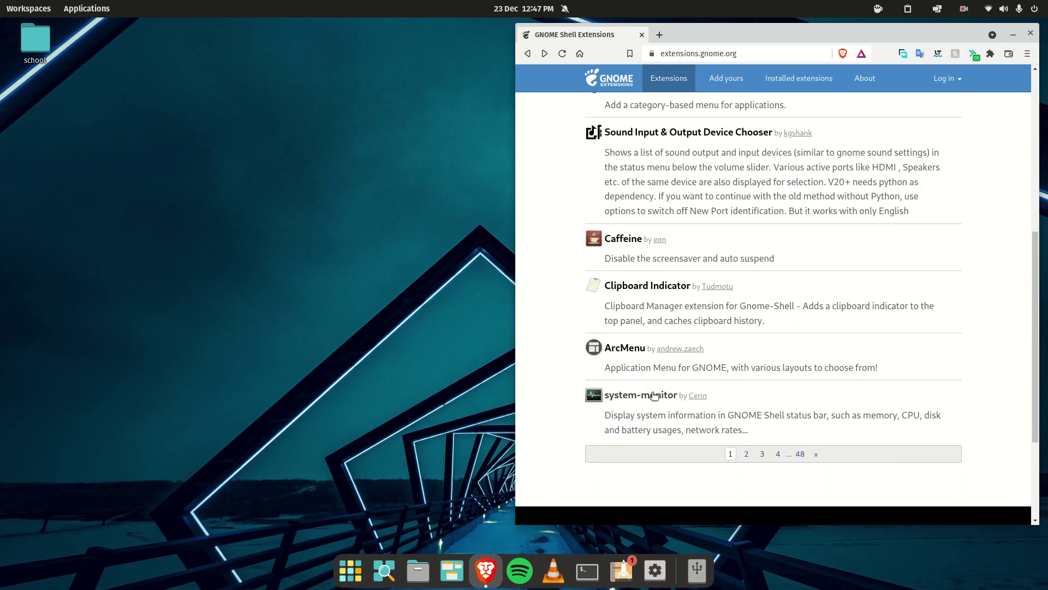
scroll(628, 349, up, 10)
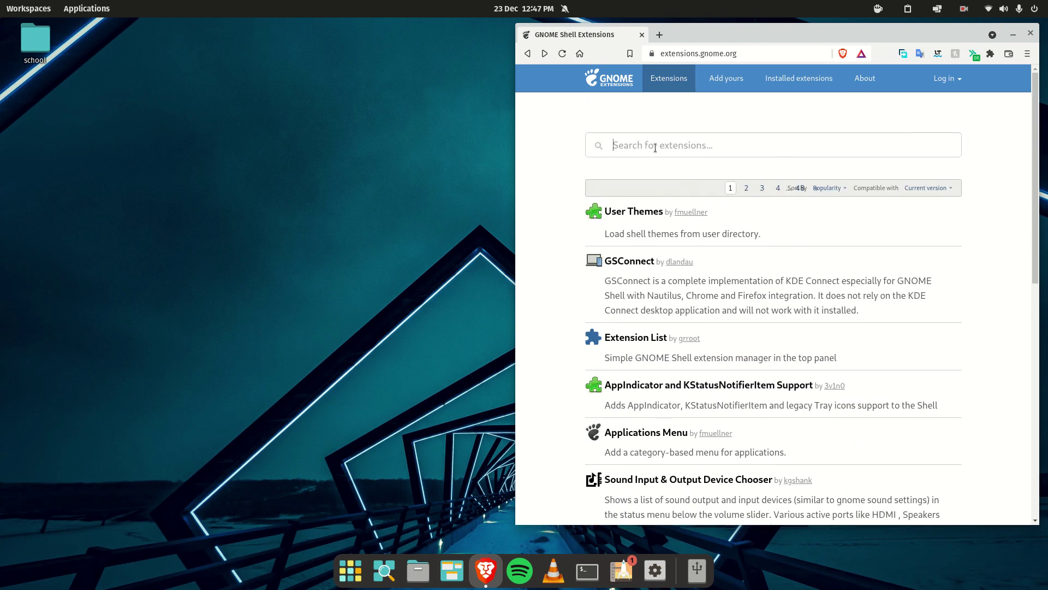
click(655, 148)
text(vi)
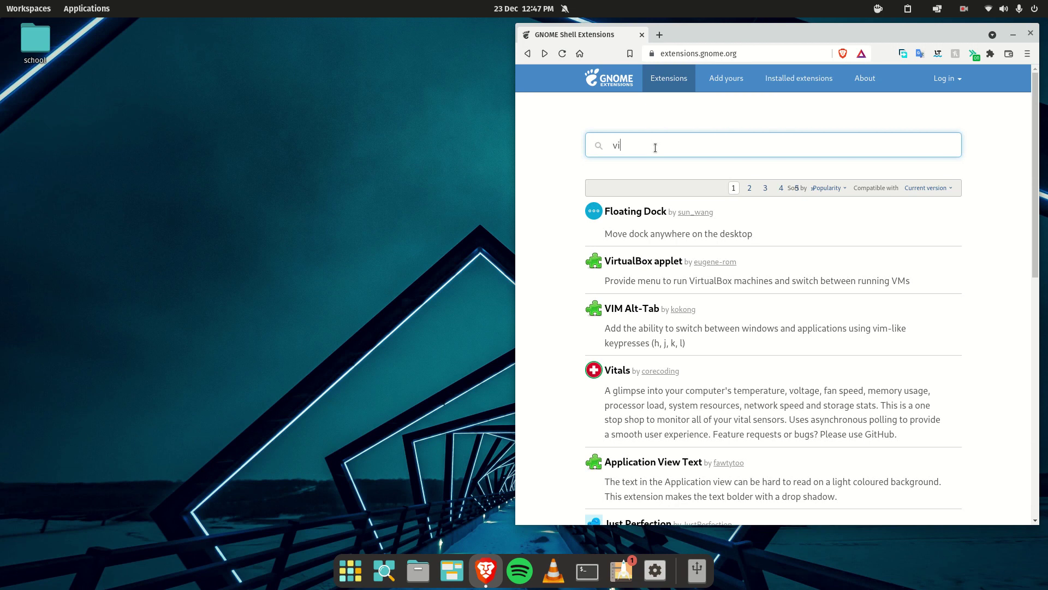
Switch the Vitals extension ON and open its readings menu in the top panel.
click(594, 370)
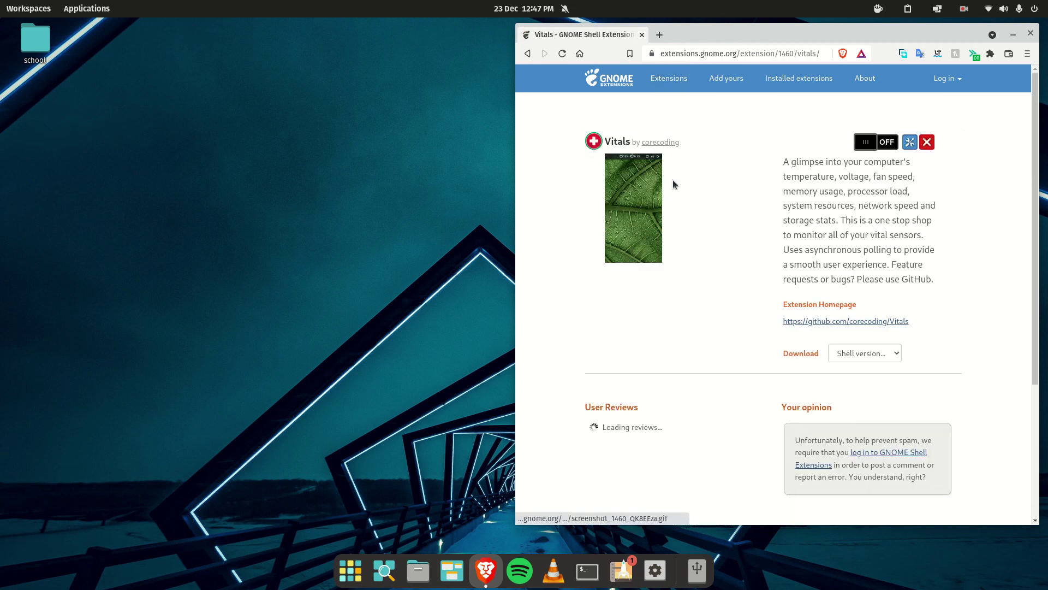
click(868, 143)
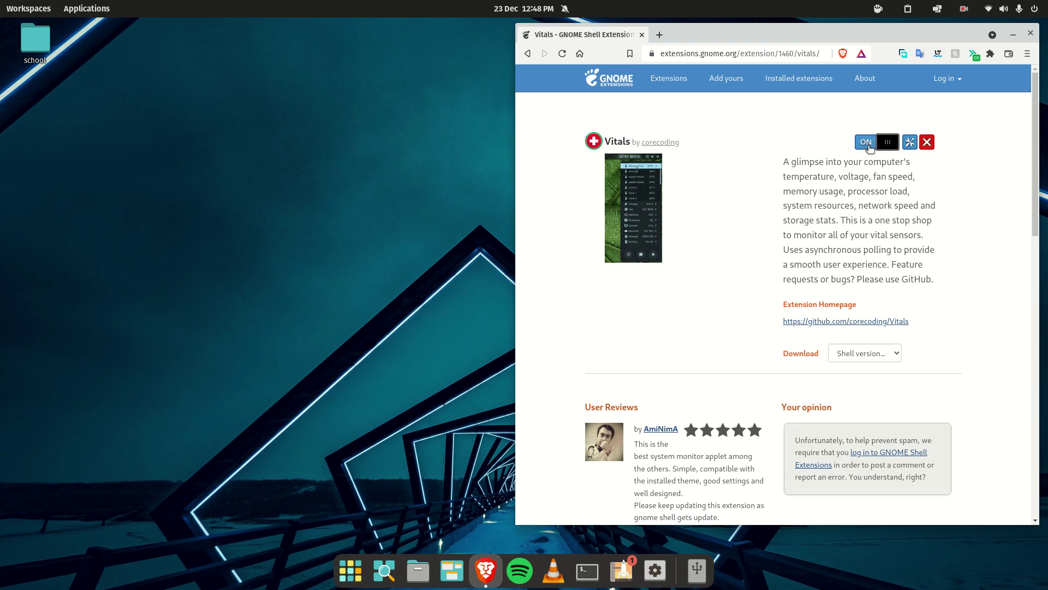
click(880, 5)
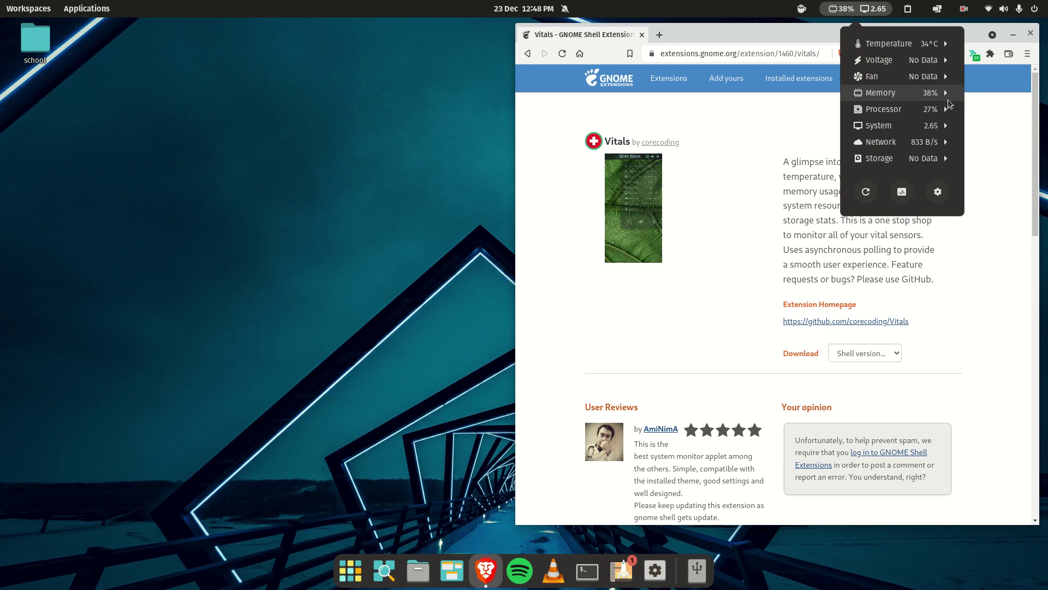
Expand and collapse the Memory, Processor and Network readings in the Vitals menu.
click(948, 98)
click(948, 99)
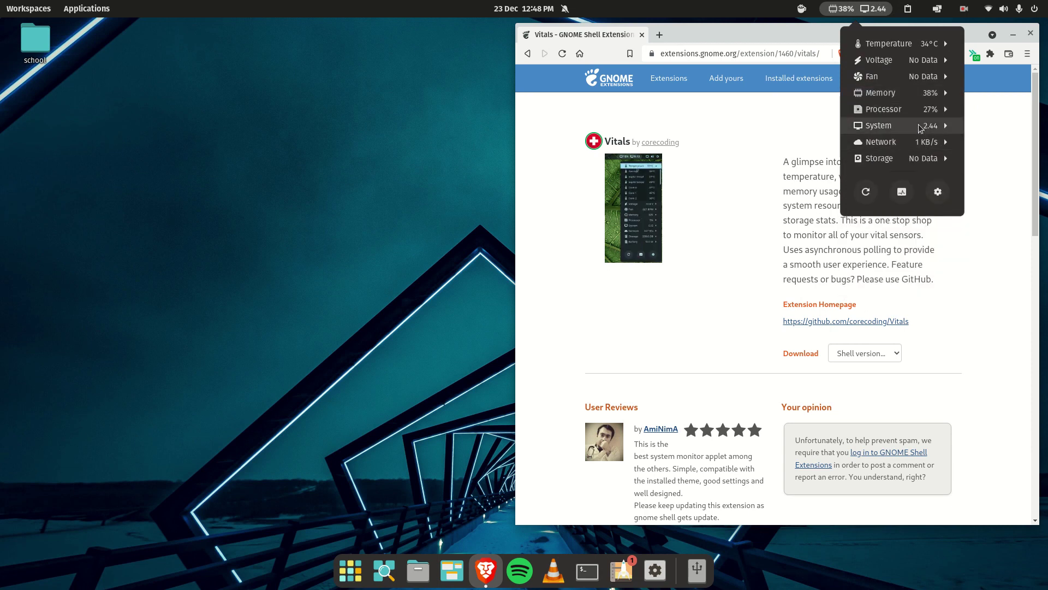
click(938, 110)
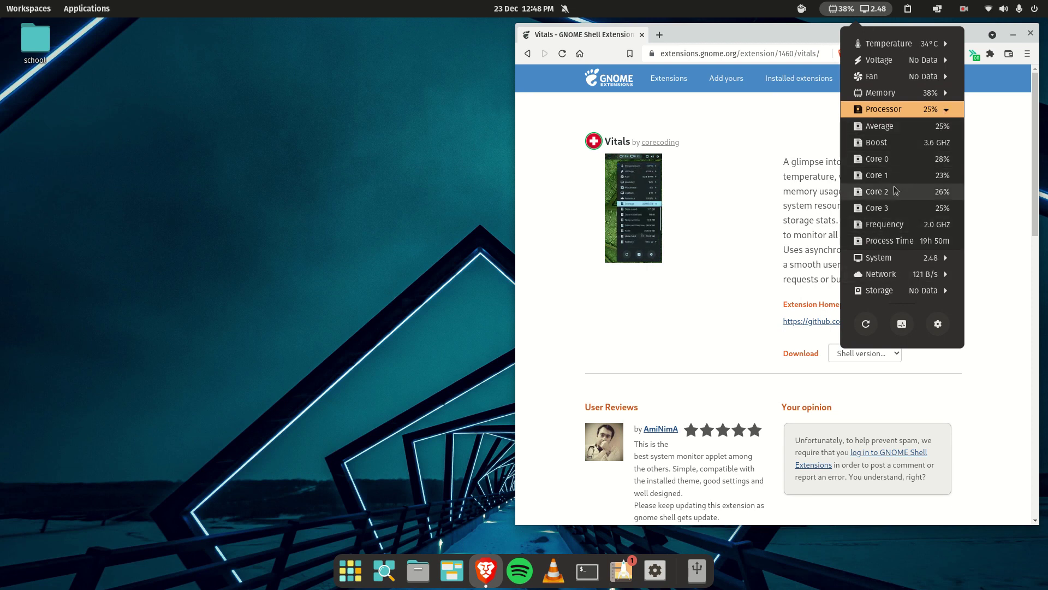
click(937, 115)
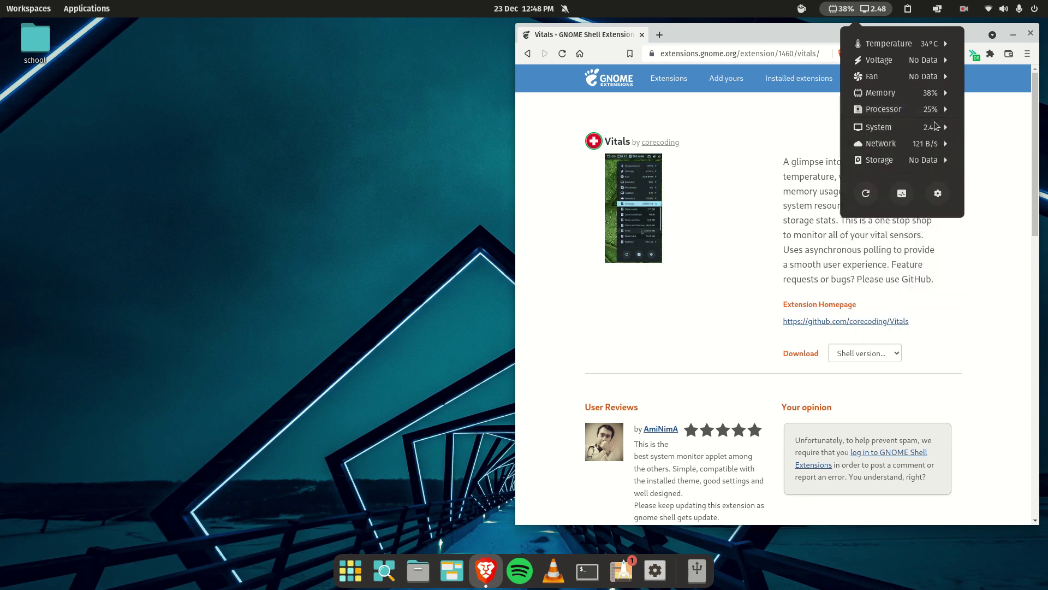
click(933, 143)
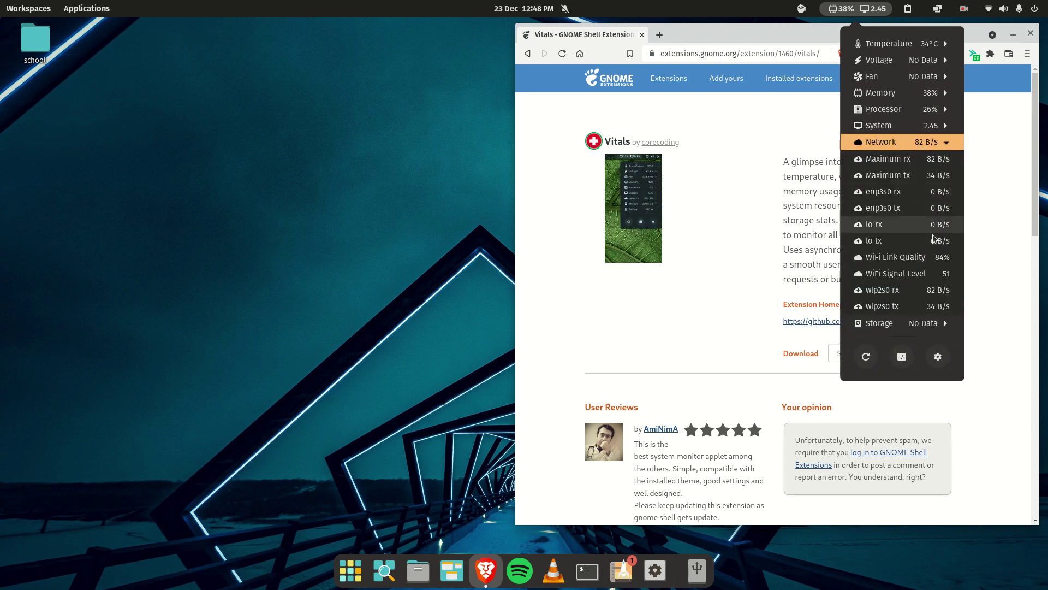
click(938, 143)
Close the Vitals menu, return to the 'vi' results, and browse the Just Perfection page.
click(704, 193)
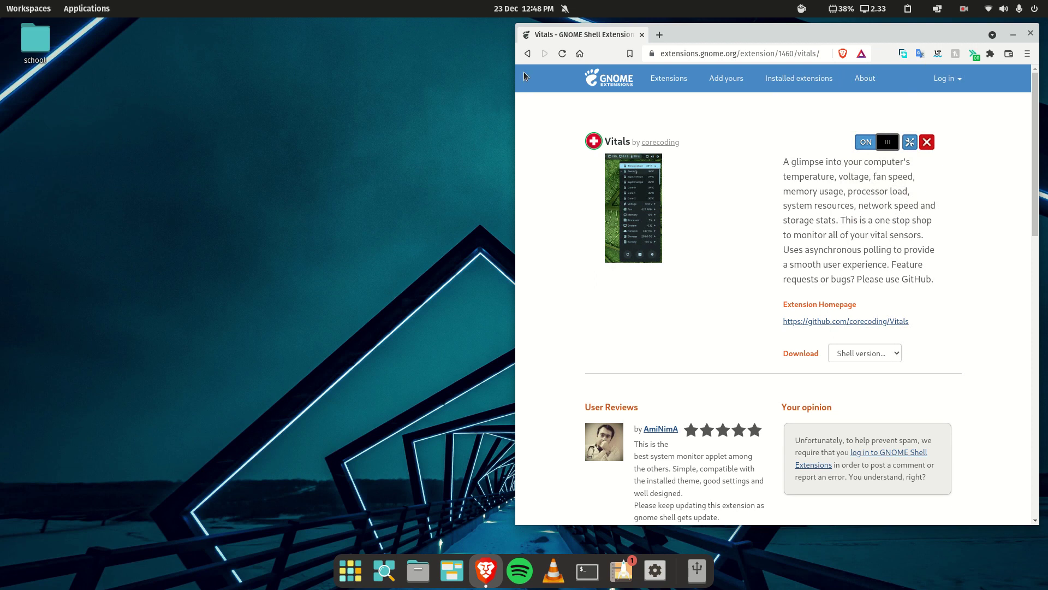
click(528, 54)
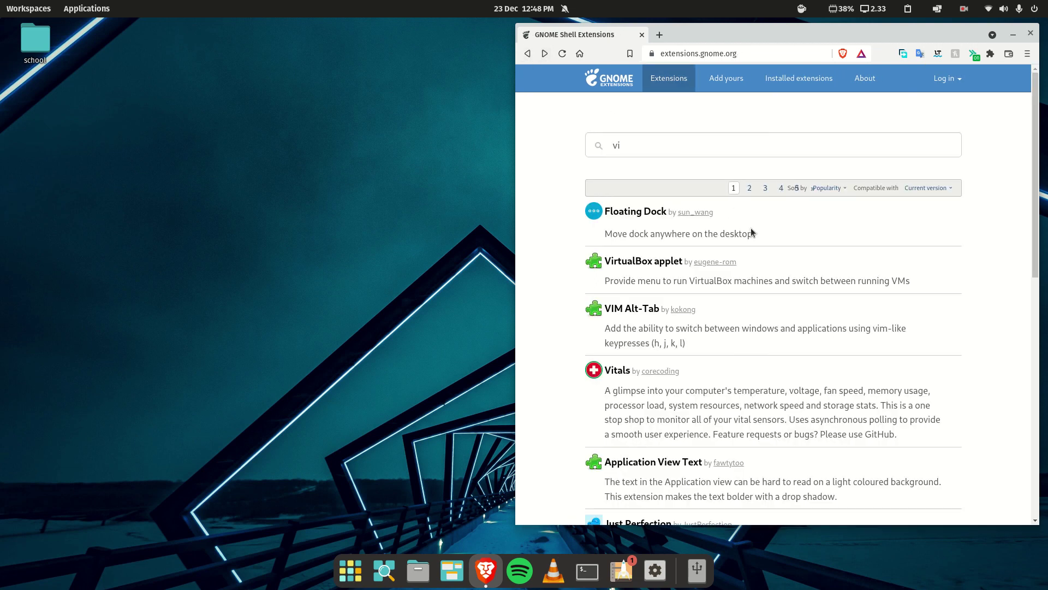
scroll(809, 378, down, 5)
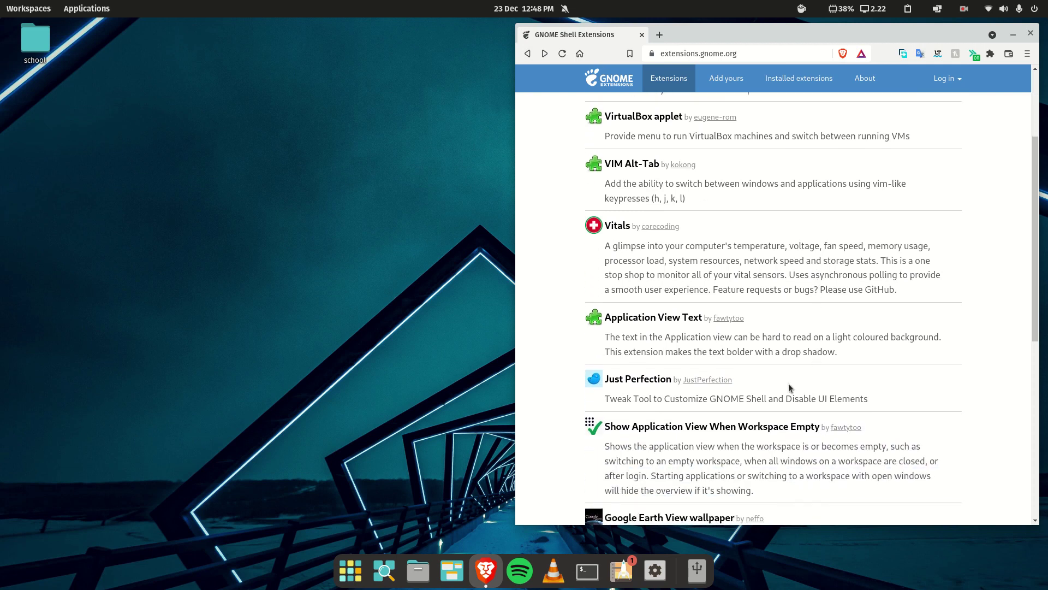
click(644, 382)
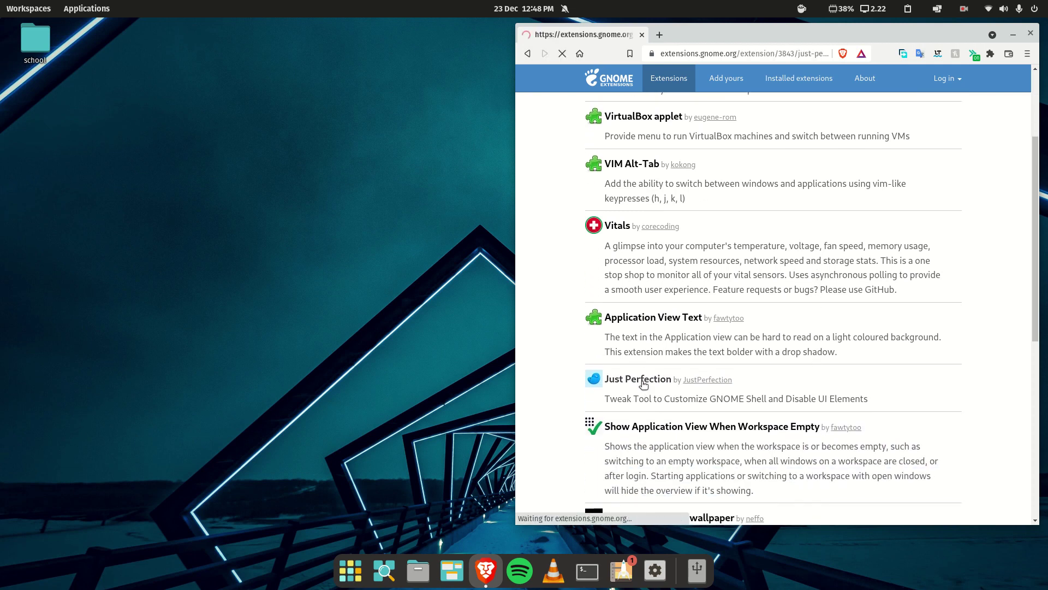
scroll(676, 212, down, 3)
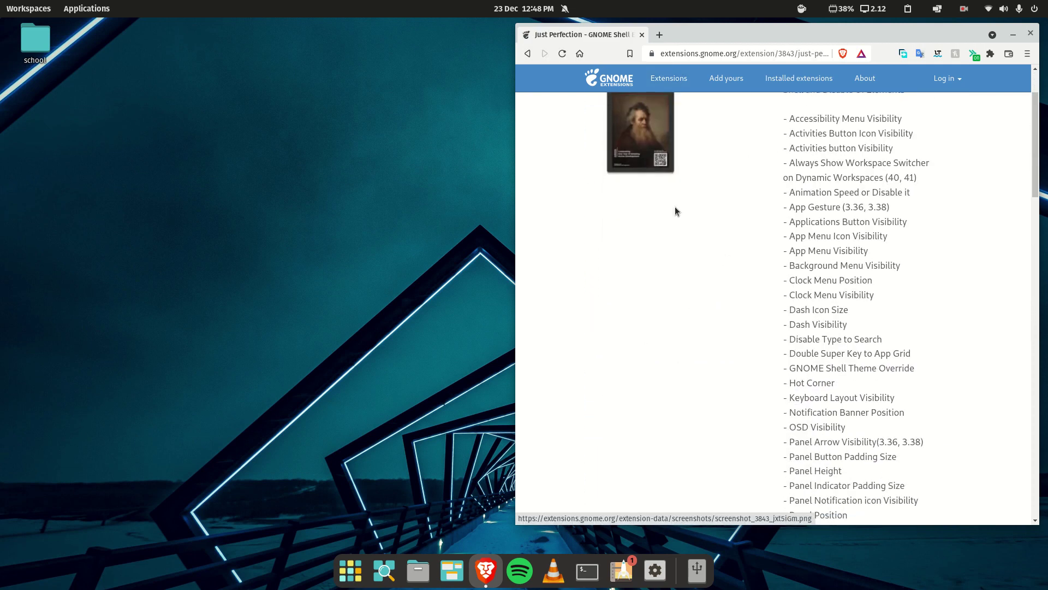
scroll(676, 209, up, 3)
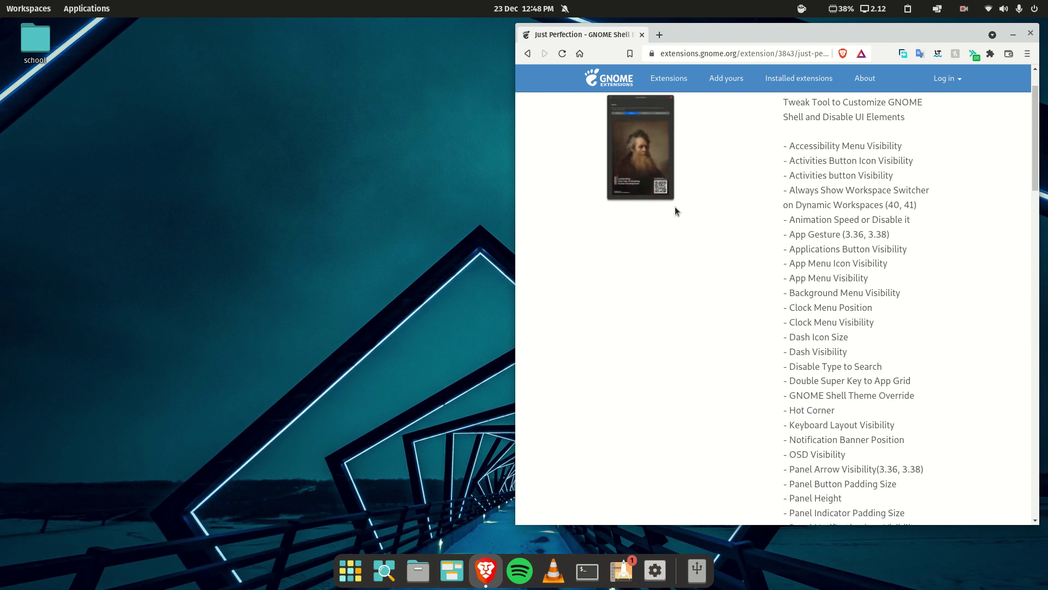
click(526, 54)
Scroll the results and browse the Google Earth View wallpaper extension page.
scroll(748, 275, down, 5)
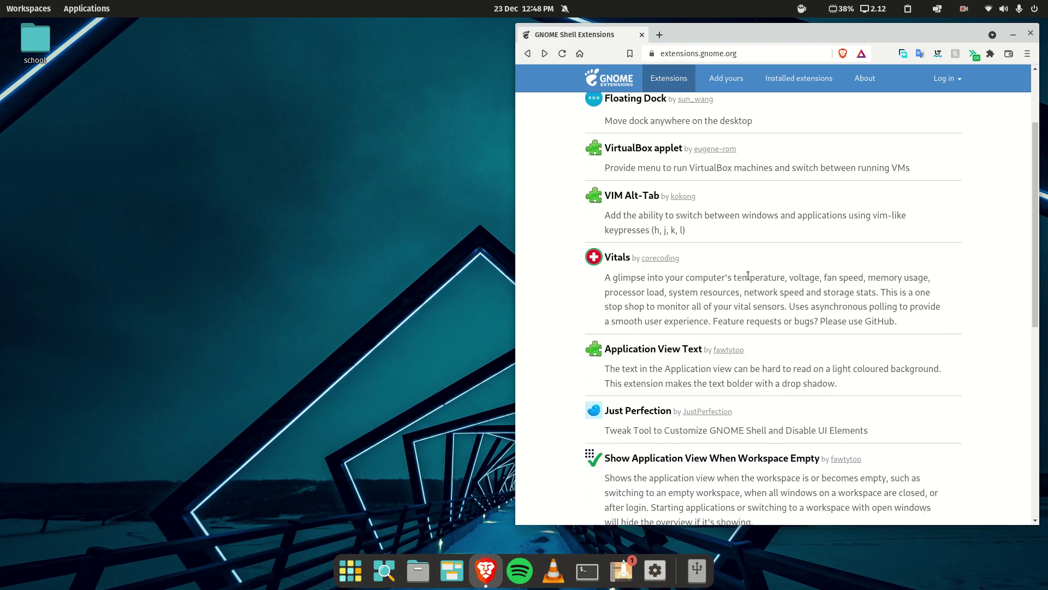
scroll(747, 275, down, 3)
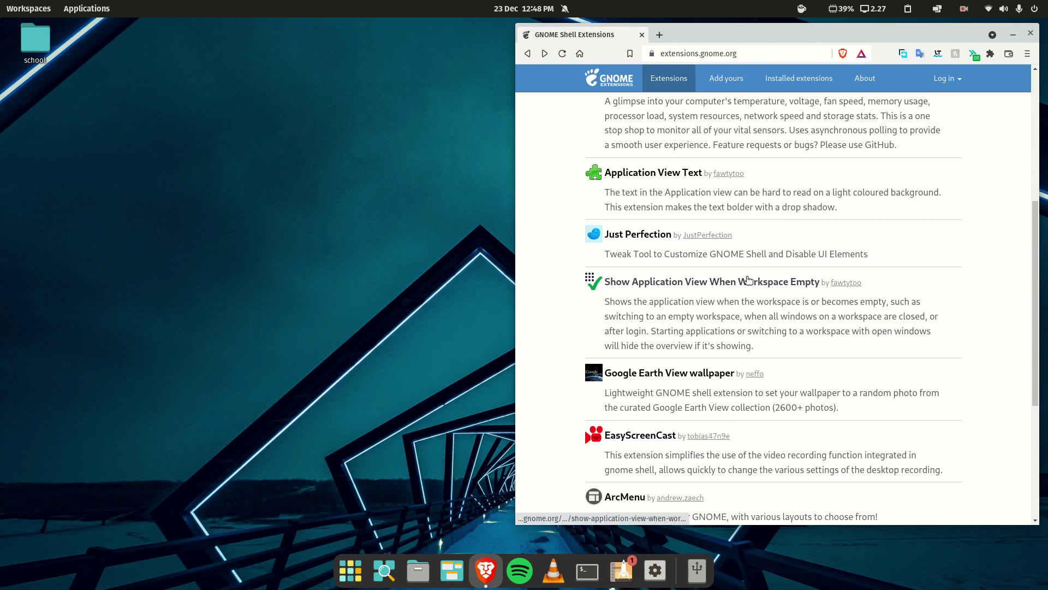
scroll(747, 276, down, 2)
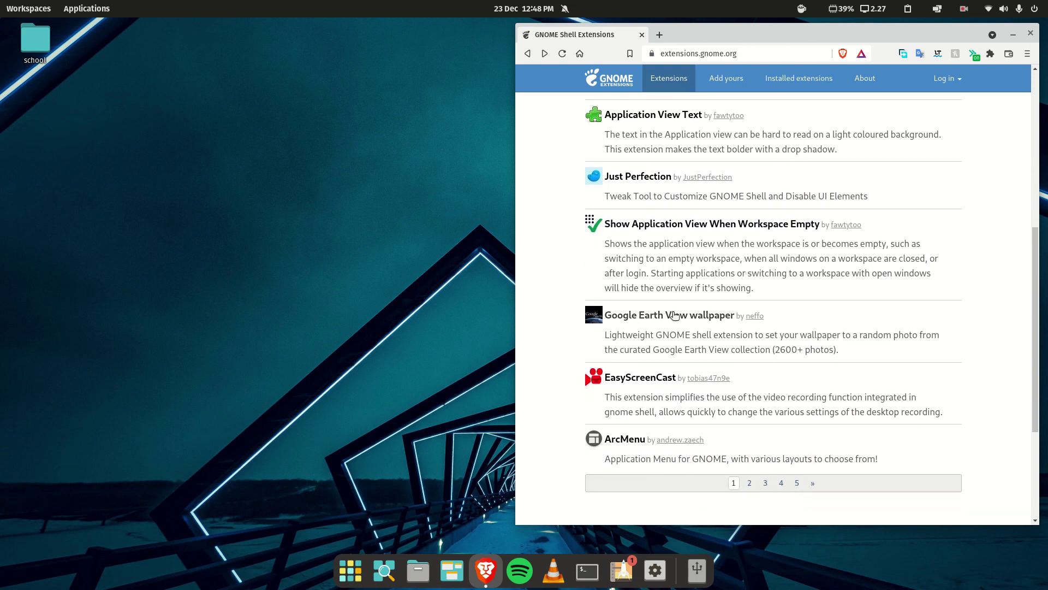
click(672, 315)
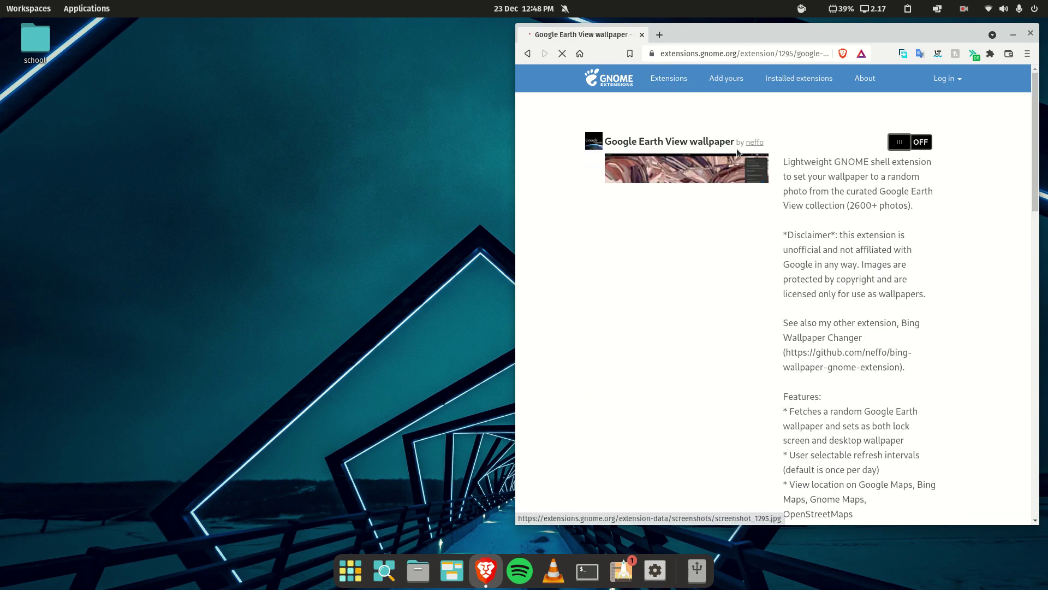
scroll(735, 241, down, 2)
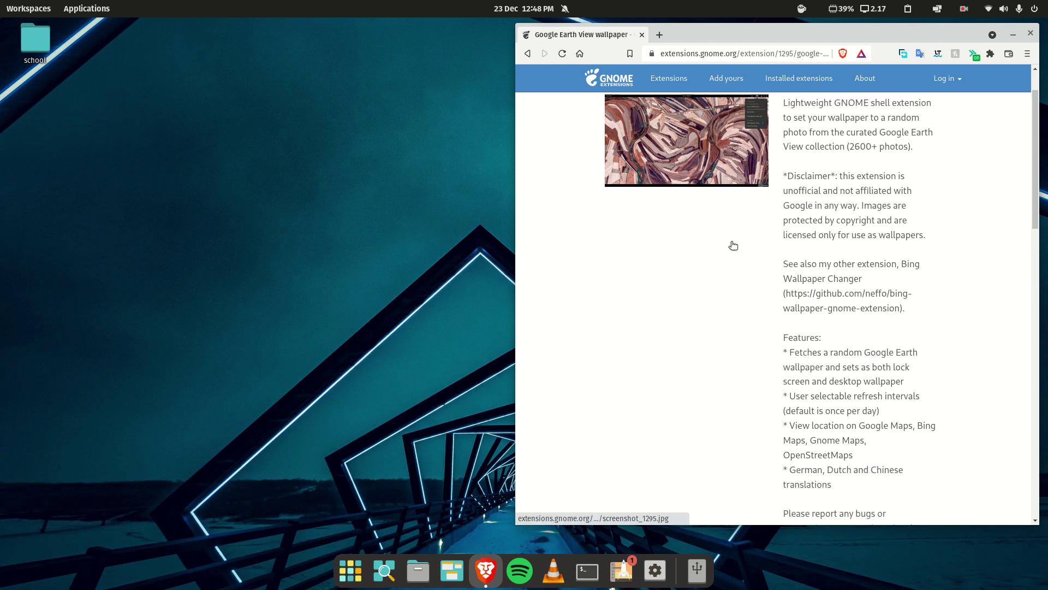
scroll(738, 229, up, 2)
scroll(799, 183, down, 10)
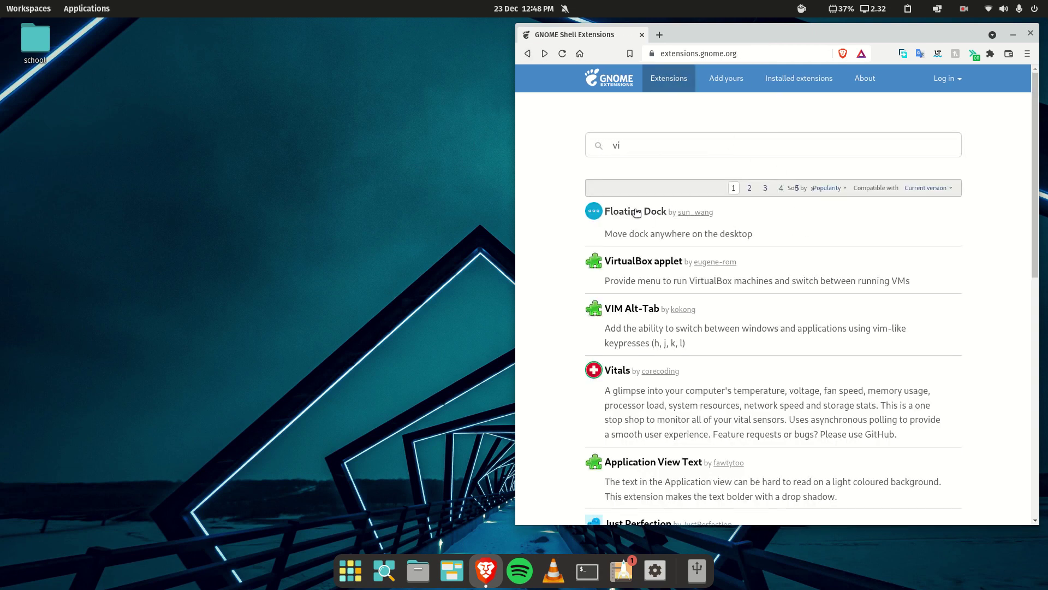
click(635, 213)
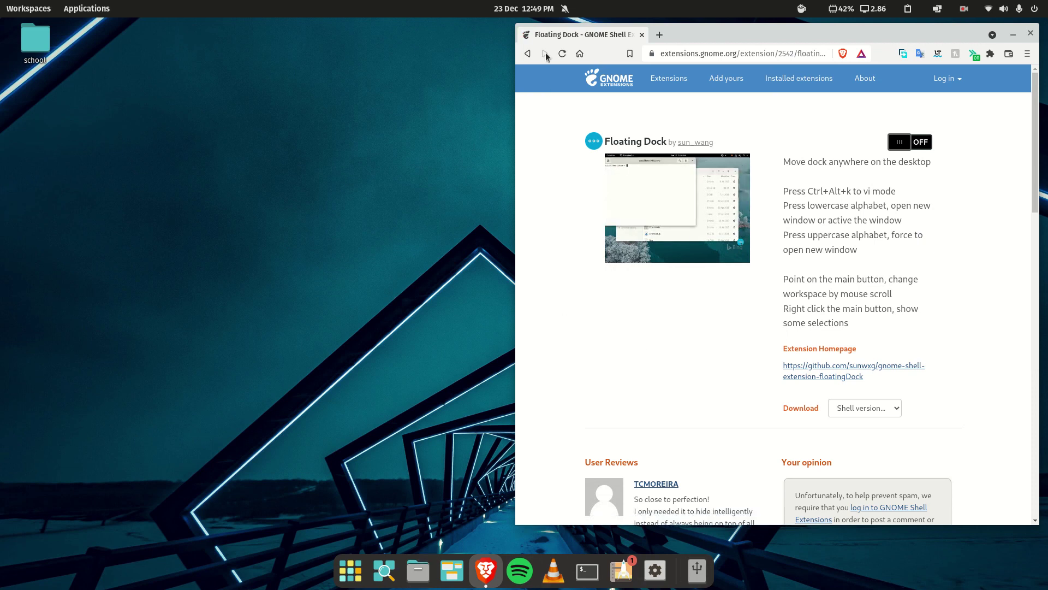
click(527, 54)
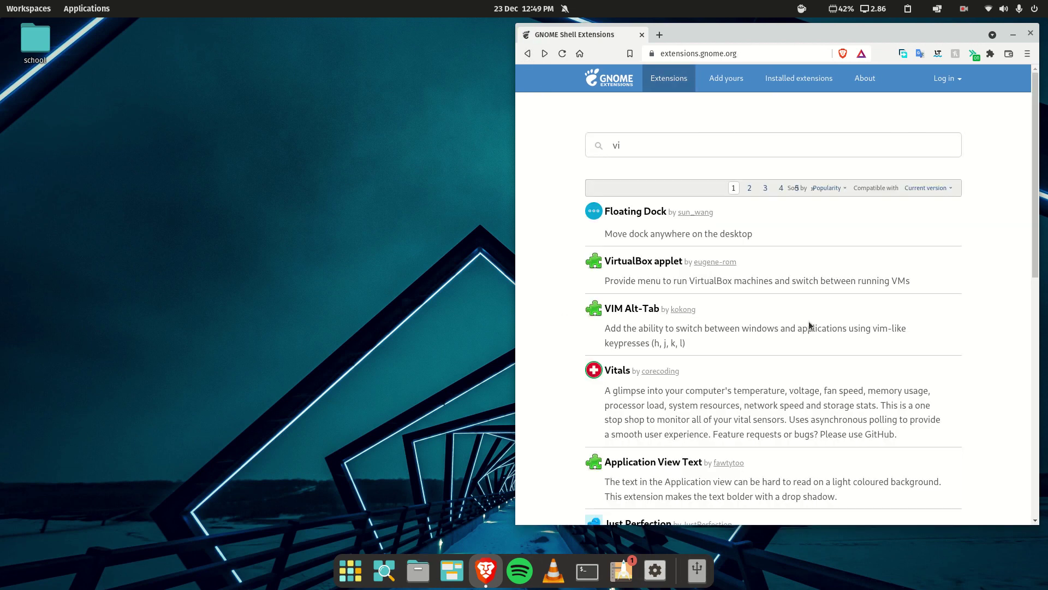
scroll(674, 286, down, 2)
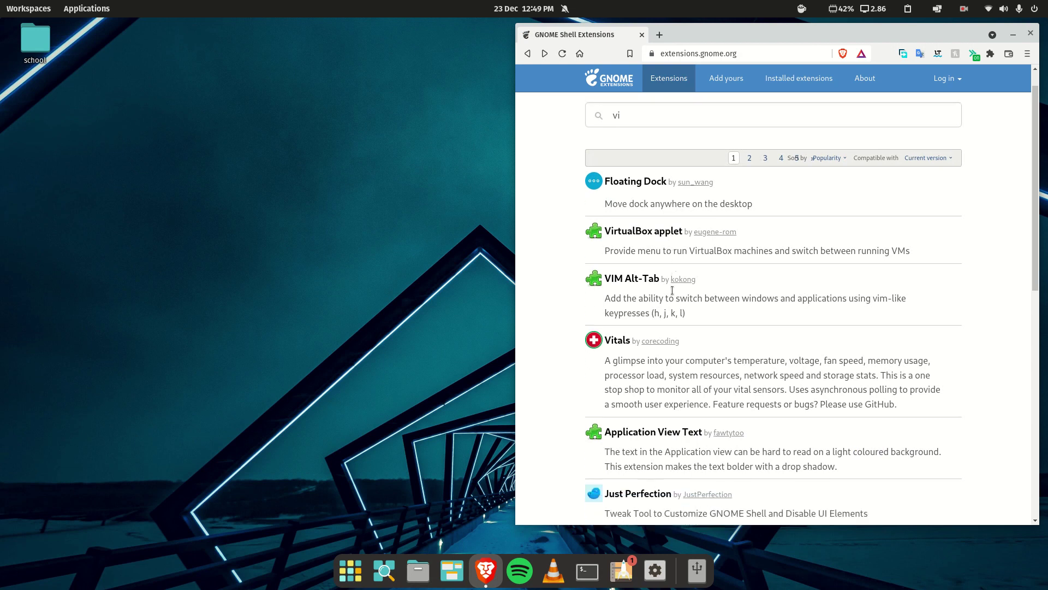
scroll(673, 291, down, 11)
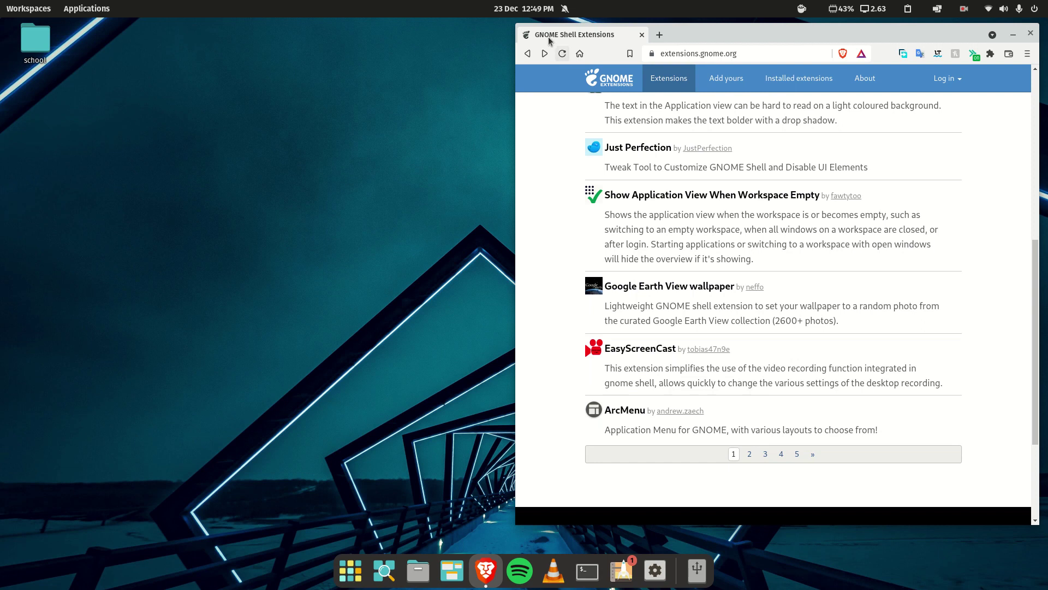
Go back twice to the unfiltered extensions home listing and scroll to Caffeine and Clipboard Indicator.
click(528, 53)
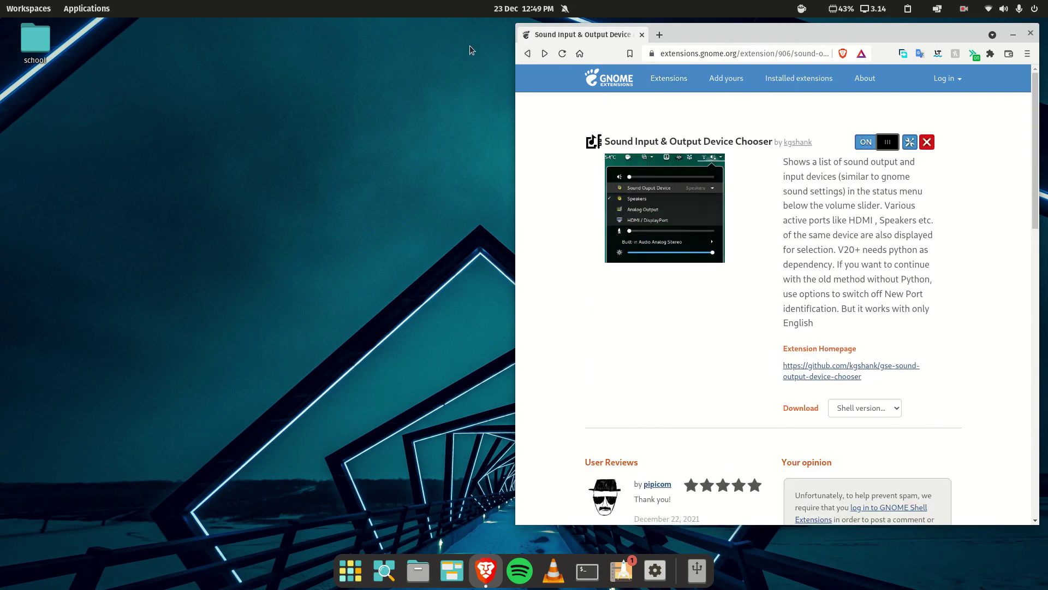
click(526, 57)
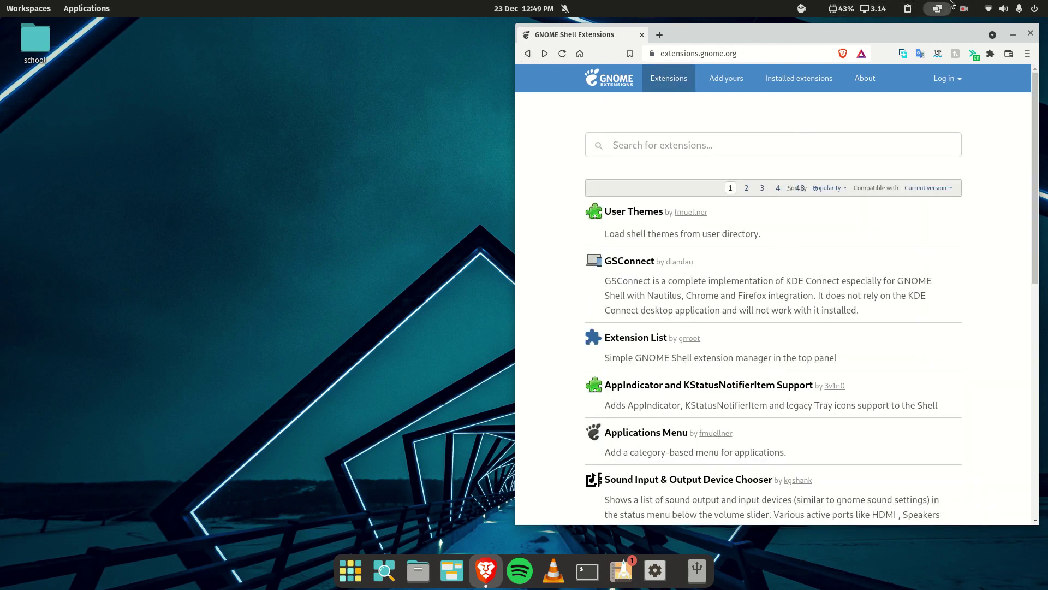
scroll(716, 339, down, 12)
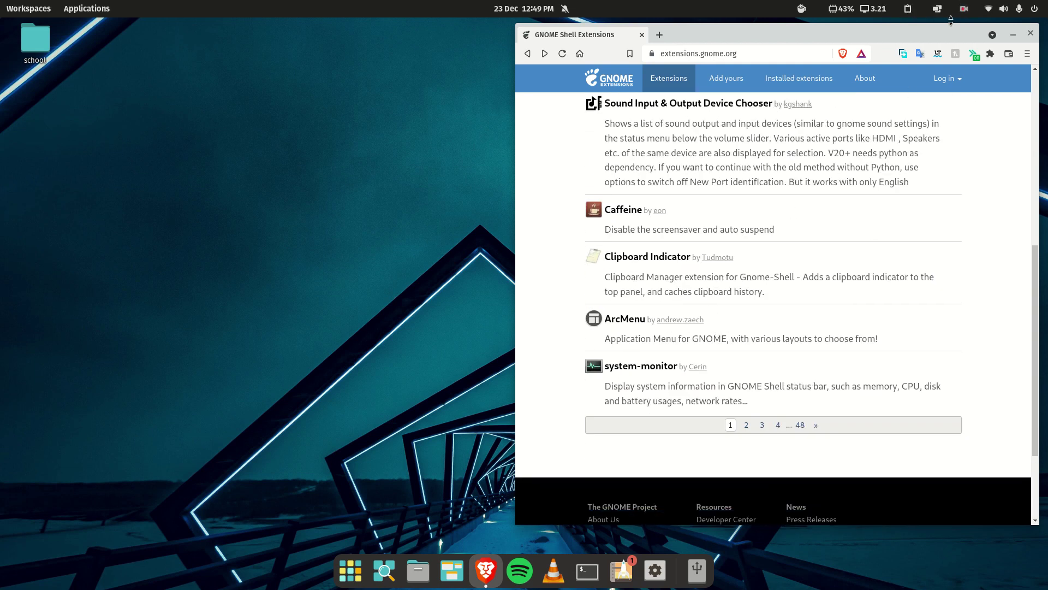
click(963, 10)
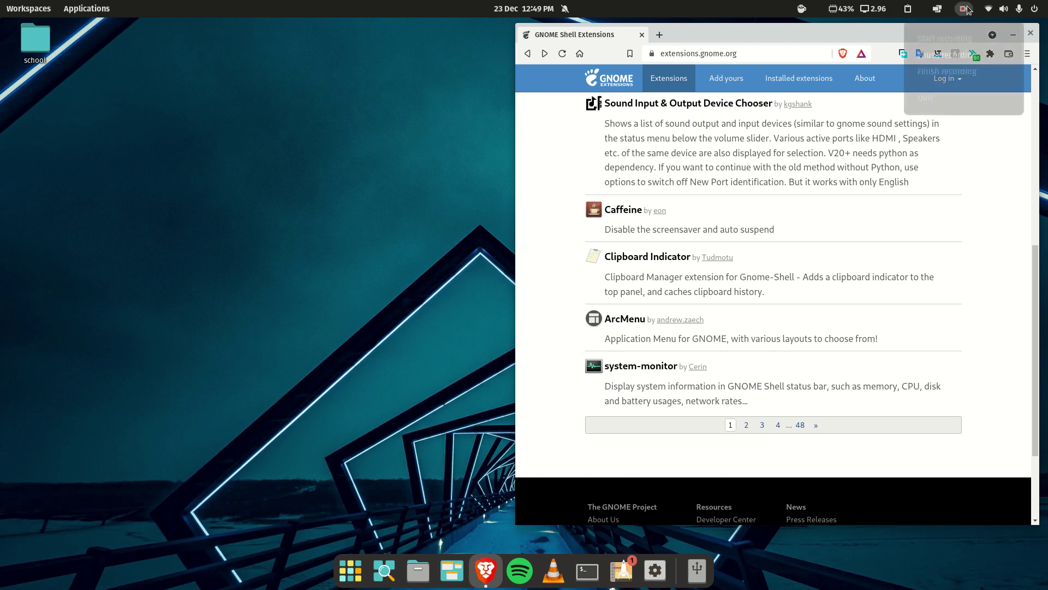